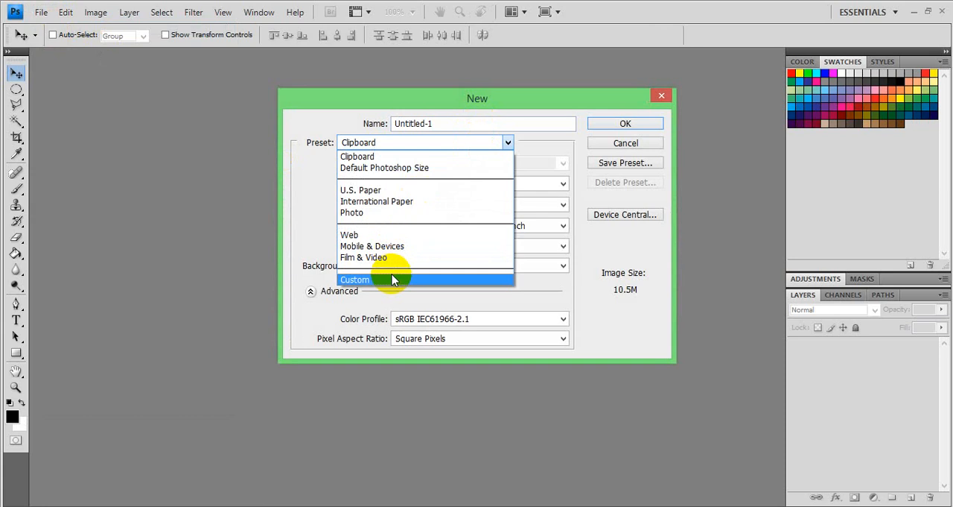
pyautogui.click(393, 280)
pyautogui.click(520, 185)
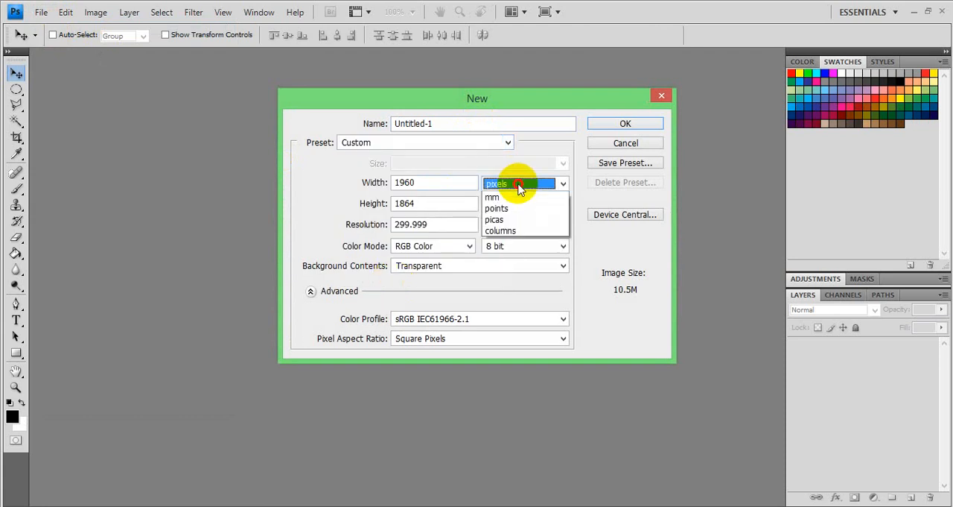
pyautogui.click(511, 208)
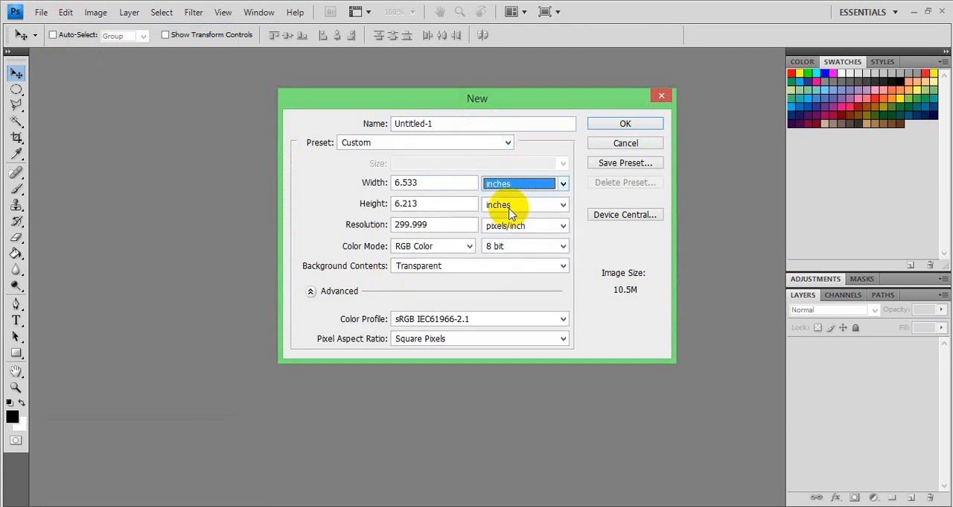
pyautogui.doubleClick(470, 182)
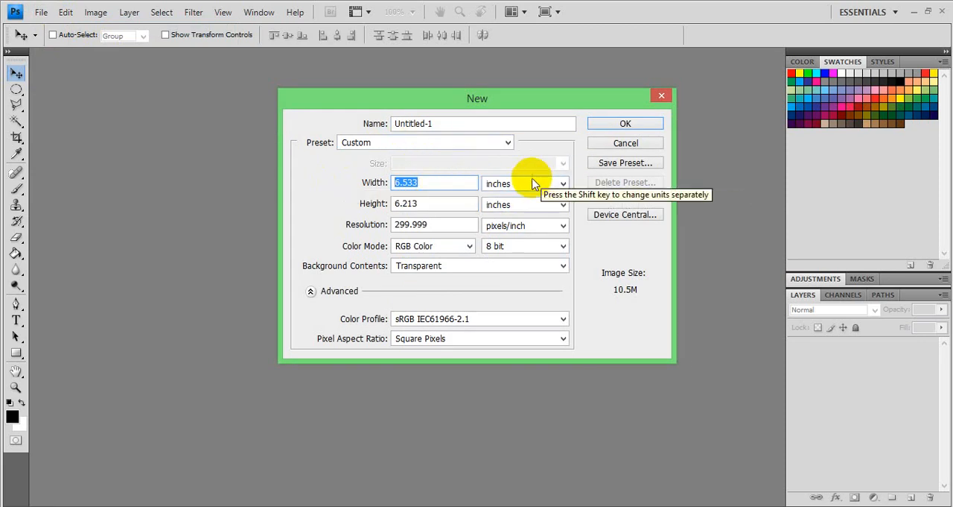
# Step: Create a document from the Photo preset: Landscape 5 x 7 inches, 300 pixels/inch, RGB Color, with transparent background contents
pyautogui.click(490, 144)
pyautogui.click(434, 213)
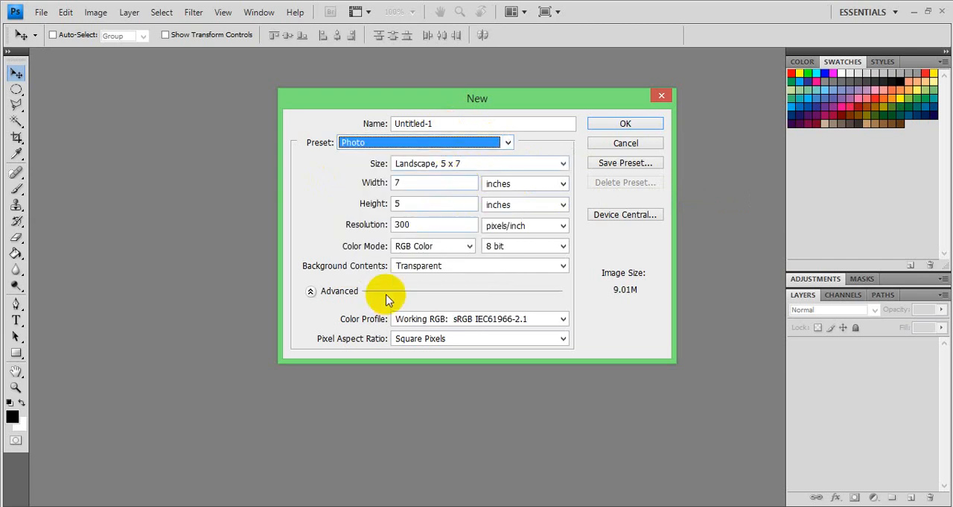
pyautogui.click(620, 124)
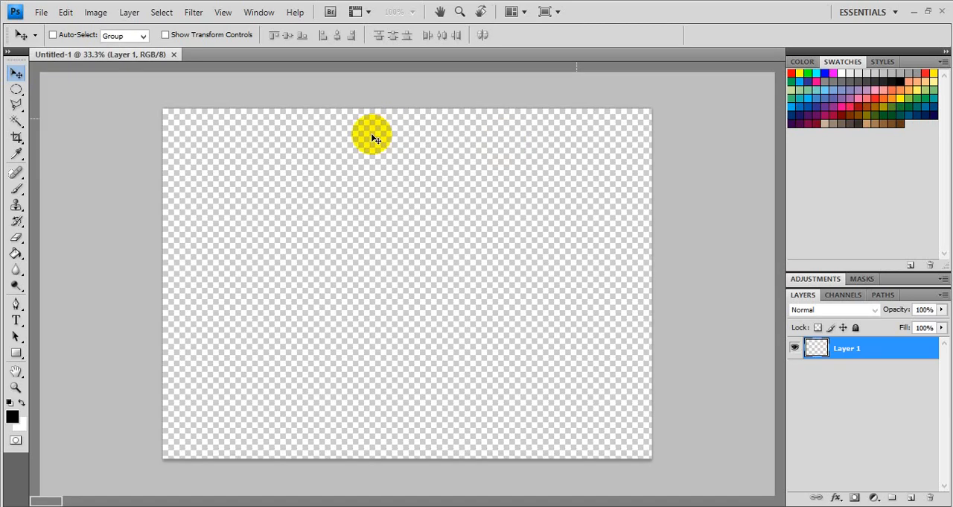
# Step: Open the 1140x641 portrait JPEG of the dark-haired woman from the Desktop
pyautogui.click(41, 12)
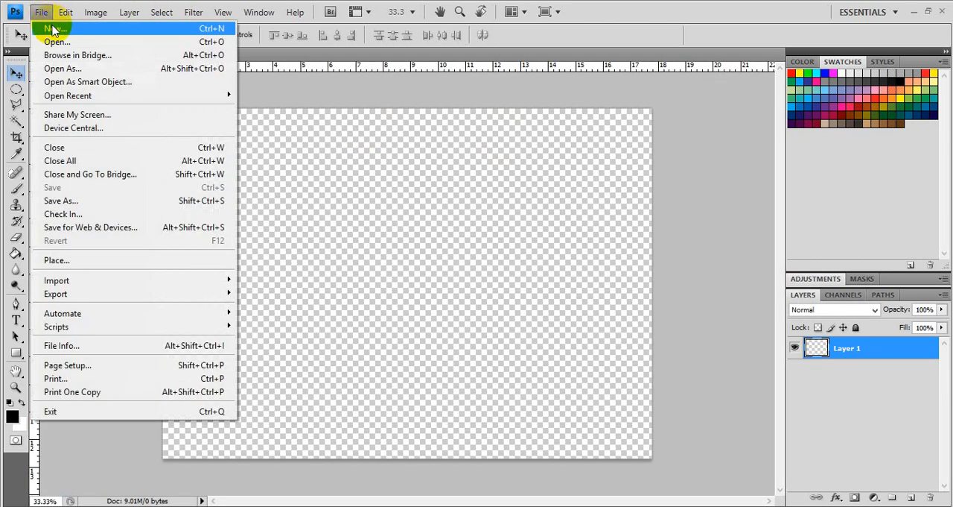
pyautogui.click(56, 42)
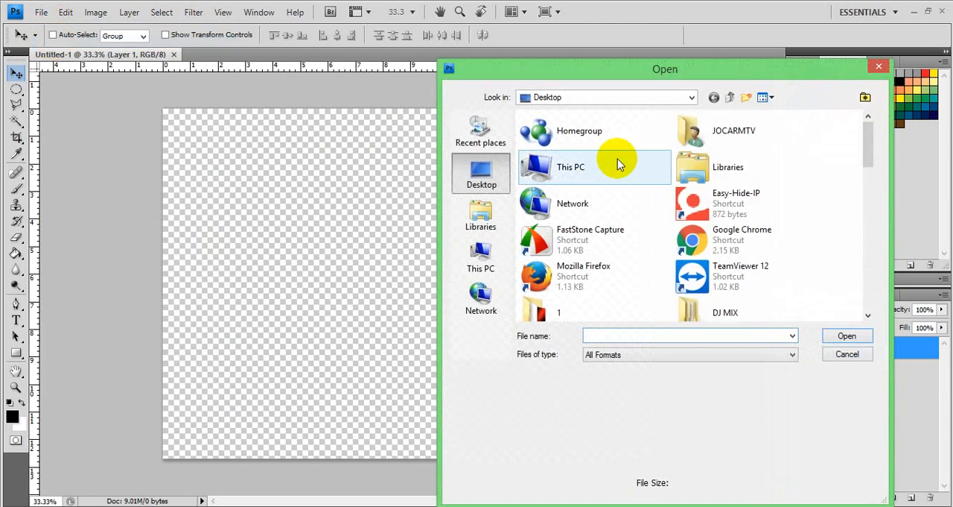
pyautogui.moveTo(869, 134); pyautogui.dragTo(866, 309)
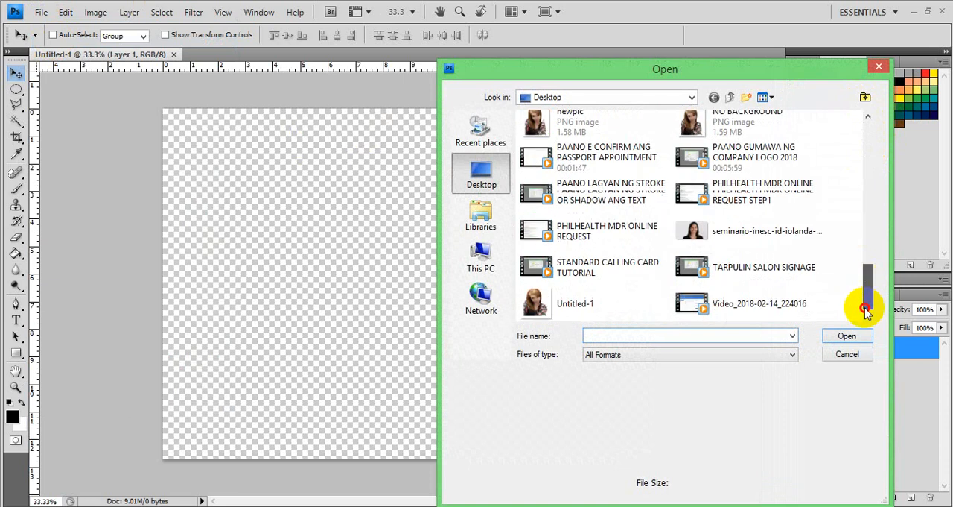
pyautogui.click(783, 221)
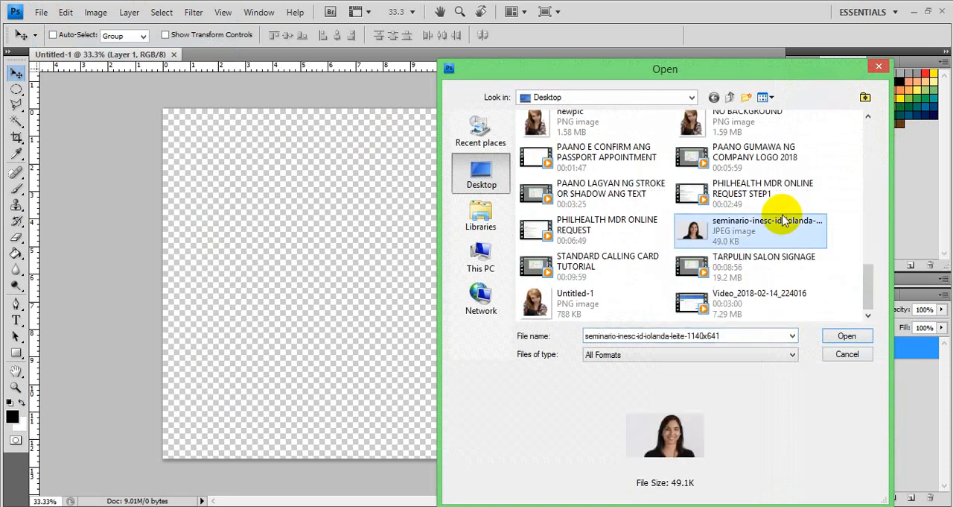
pyautogui.click(827, 338)
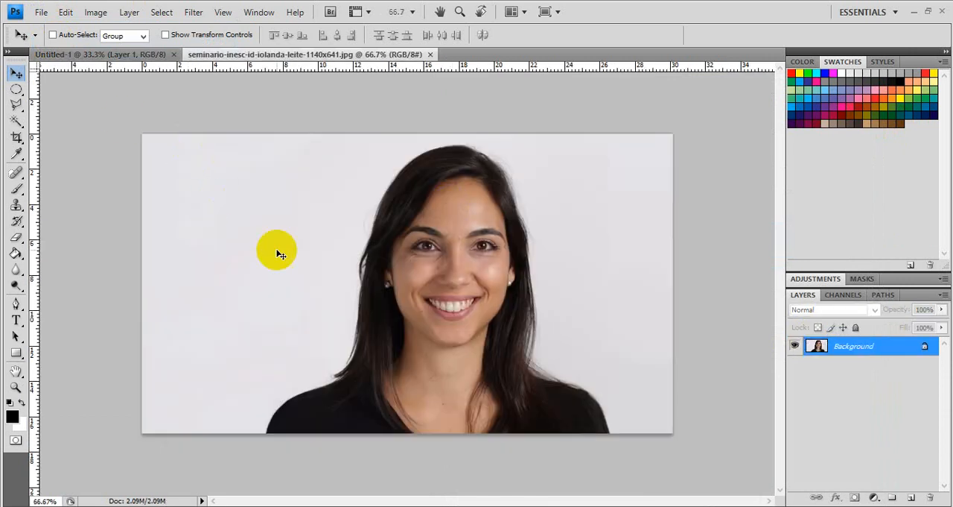
# Step: Copy the entire portrait image and paste it into the blank Untitled-1 document
pyautogui.hotkey('ctrl', 'a')
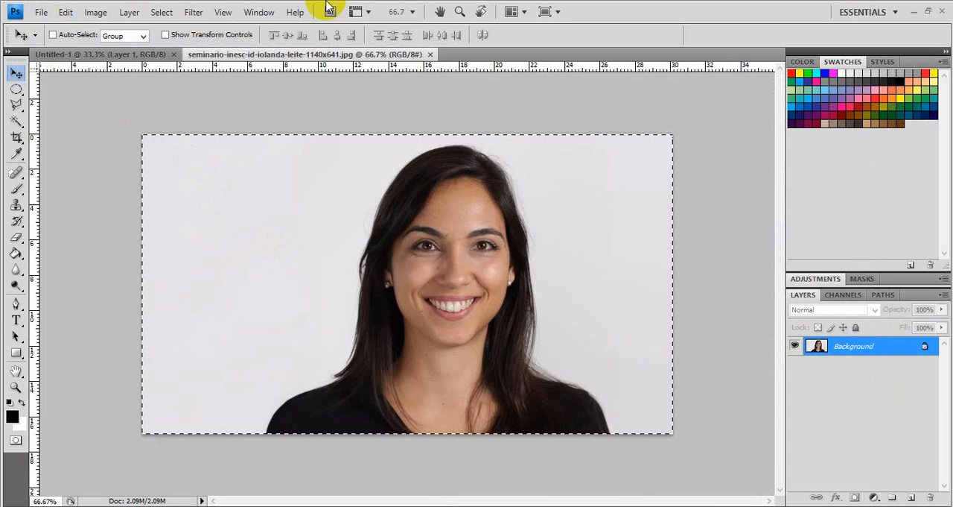
pyautogui.click(156, 55)
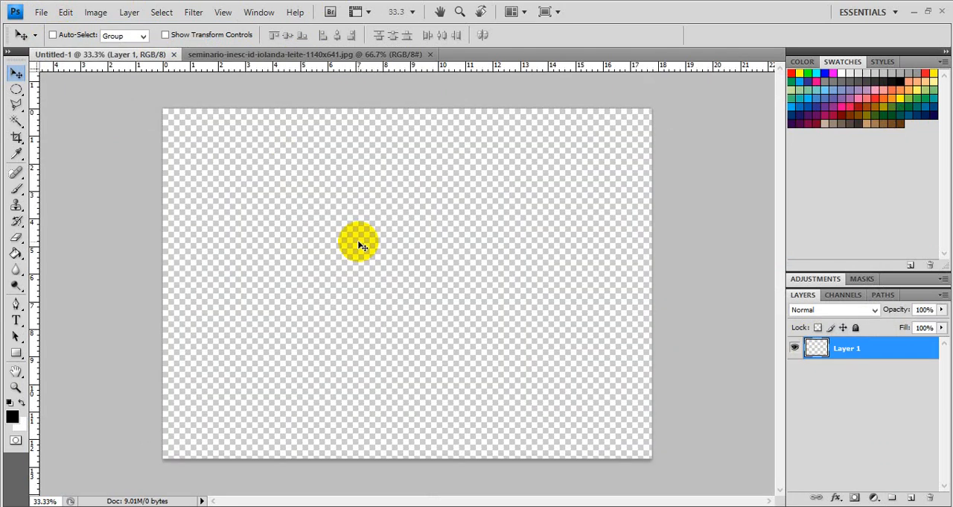
pyautogui.hotkey('ctrl', 'v')
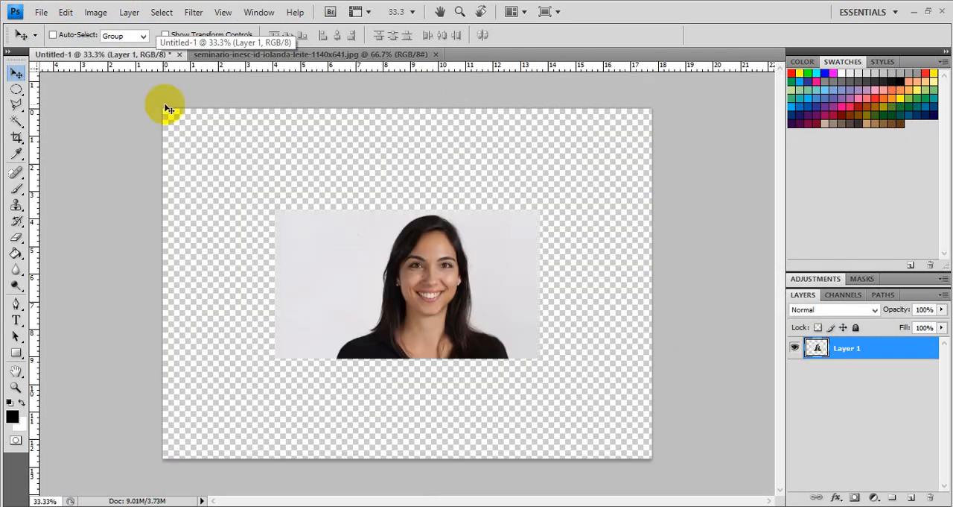
# Step: Delete the light backdrop around the woman using the Magic Wand, deselect, and move the cutout up and left on the canvas
pyautogui.click(16, 123)
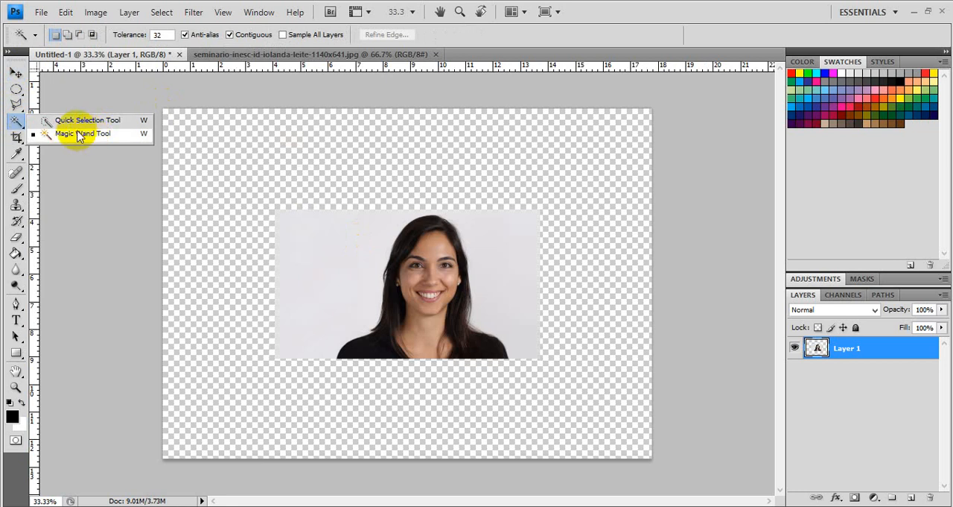
pyautogui.click(15, 123)
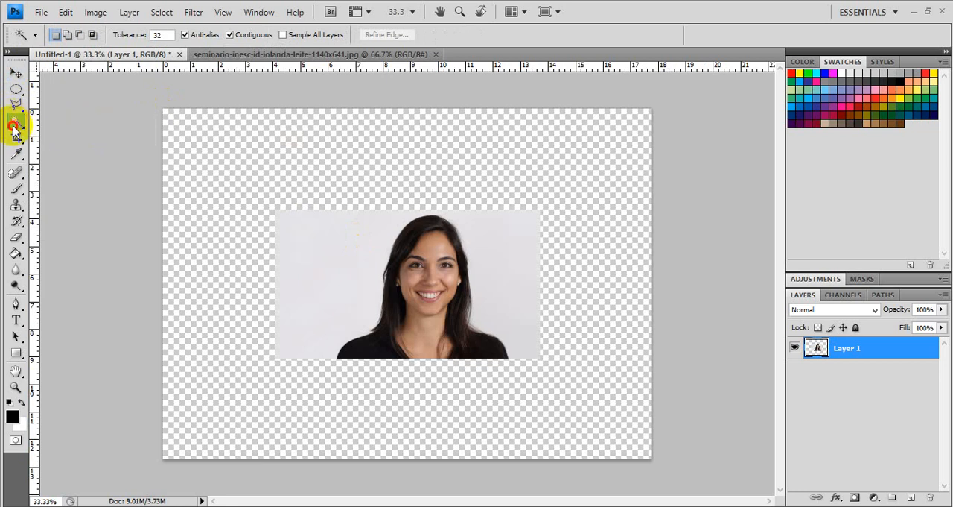
pyautogui.click(306, 283)
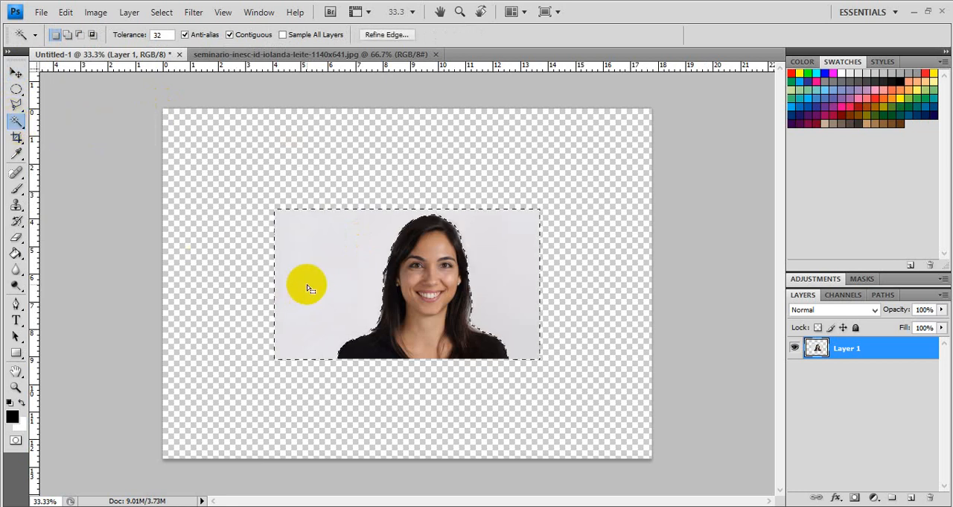
pyautogui.press('Delete')
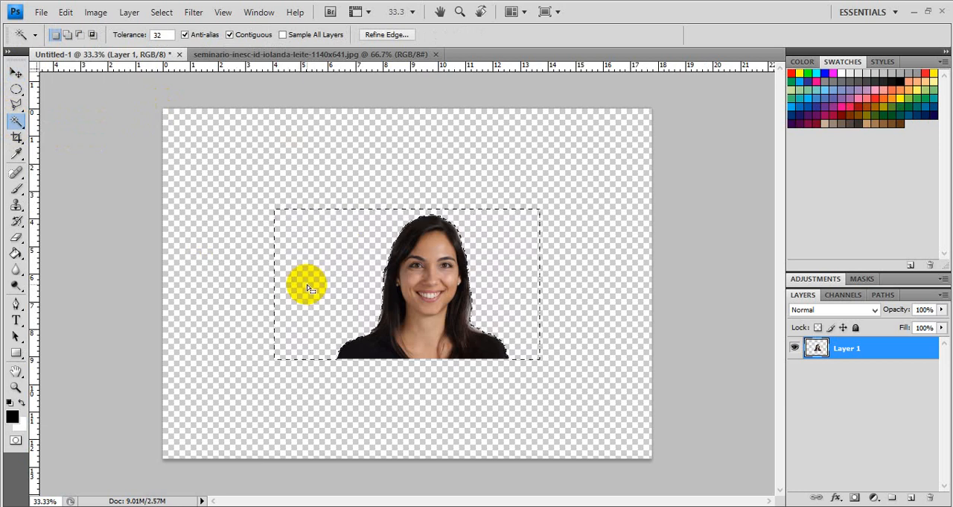
pyautogui.hotkey('ctrl', 'd')
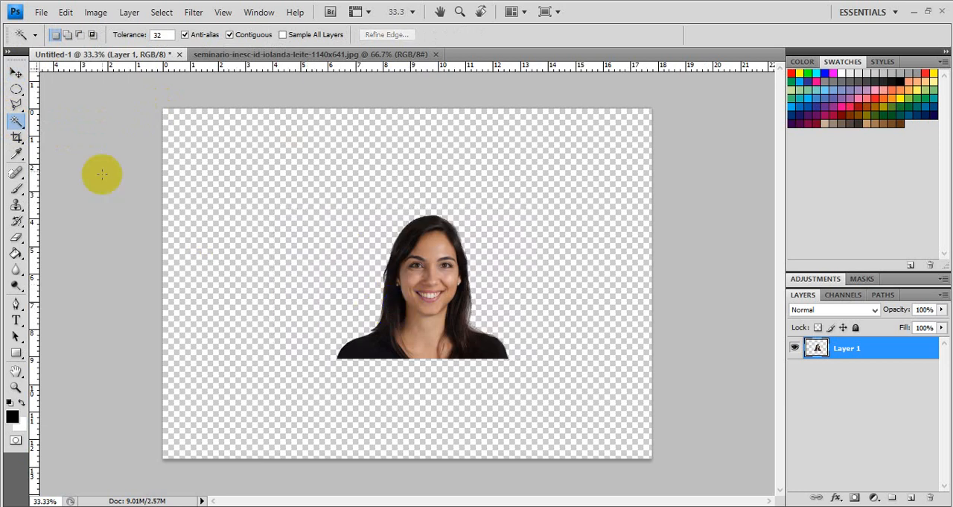
pyautogui.click(16, 72)
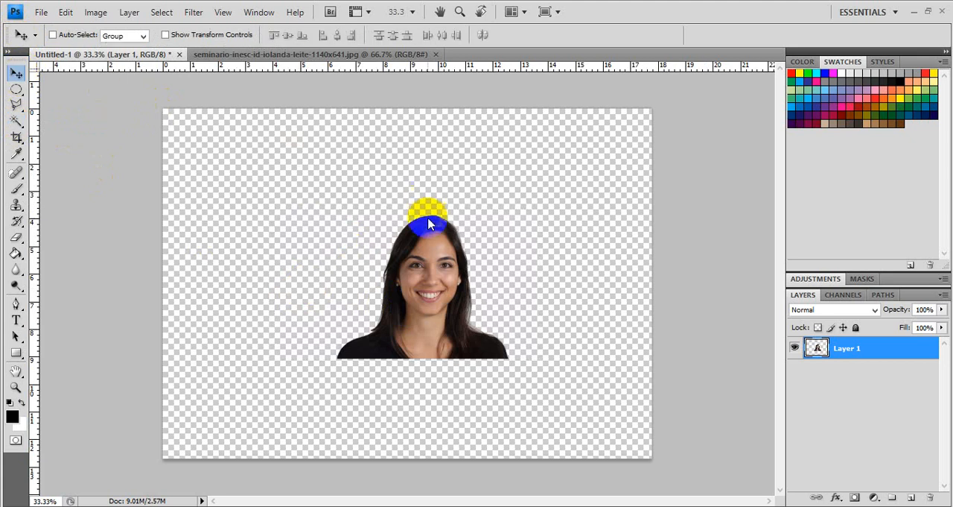
pyautogui.moveTo(422, 229); pyautogui.dragTo(377, 188)
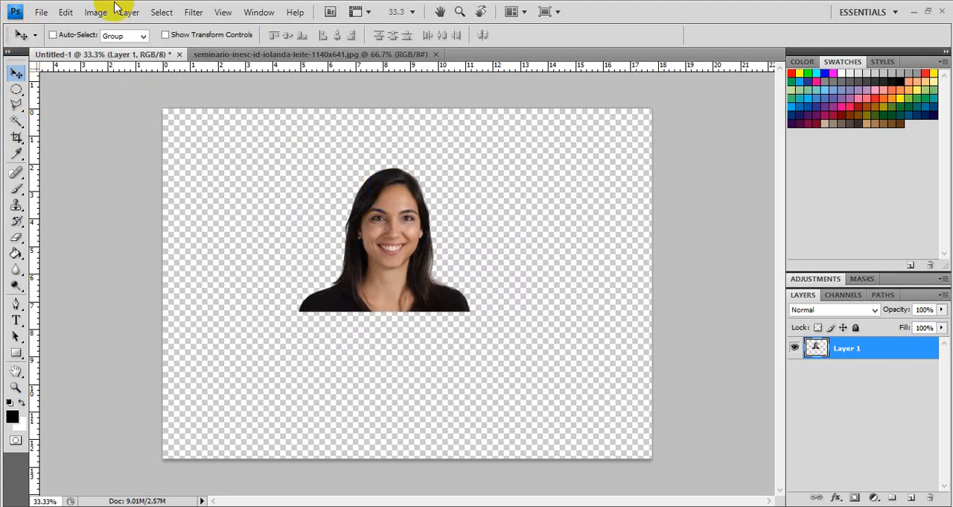
# Step: Save the cutout to the Desktop as a non-interlaced PNG copy with a file name starting with ID
pyautogui.click(45, 12)
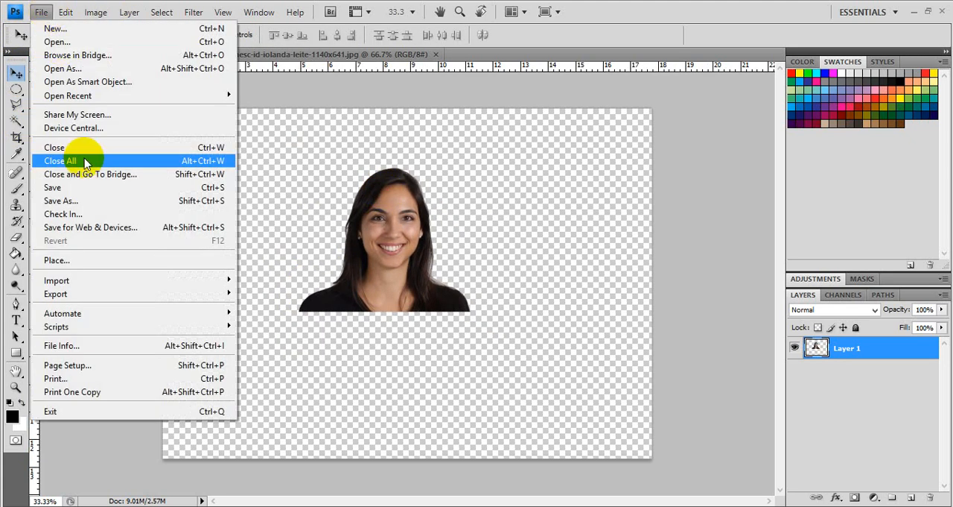
pyautogui.click(84, 201)
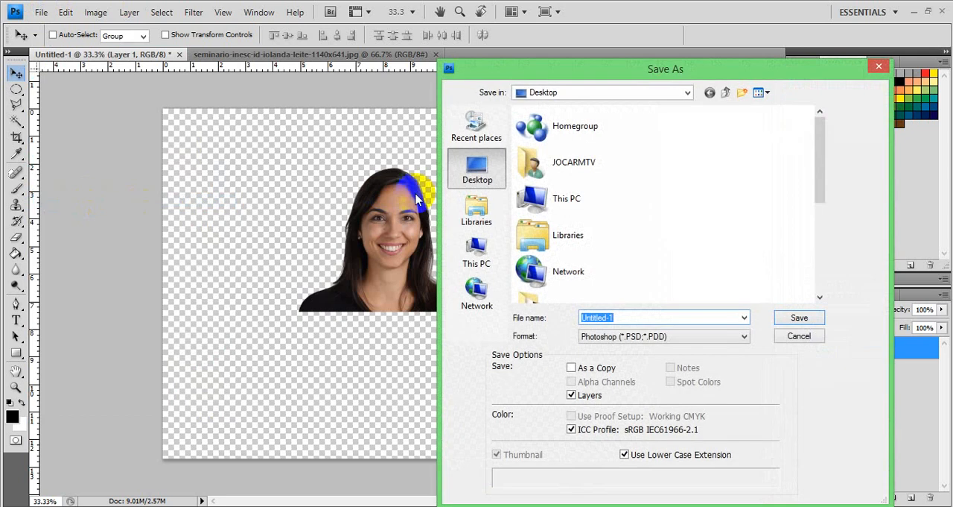
pyautogui.click(706, 341)
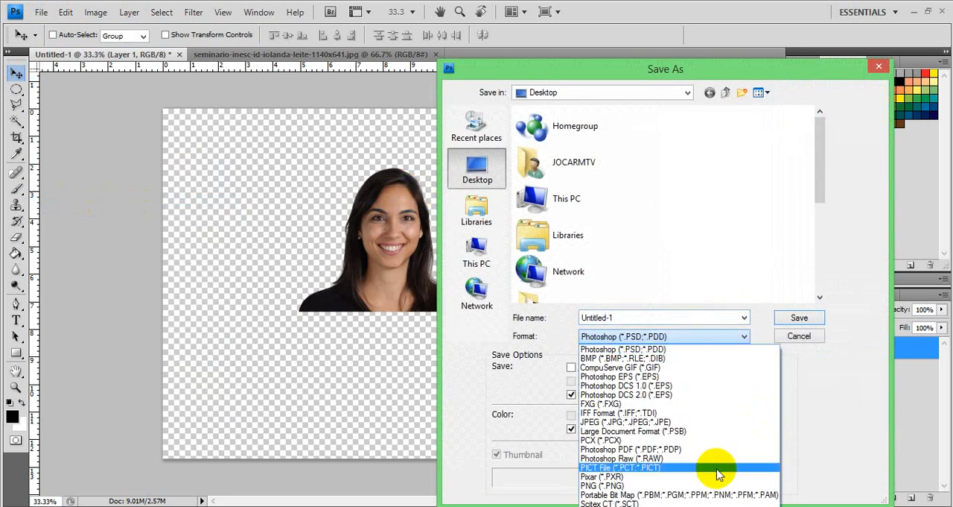
pyautogui.click(666, 486)
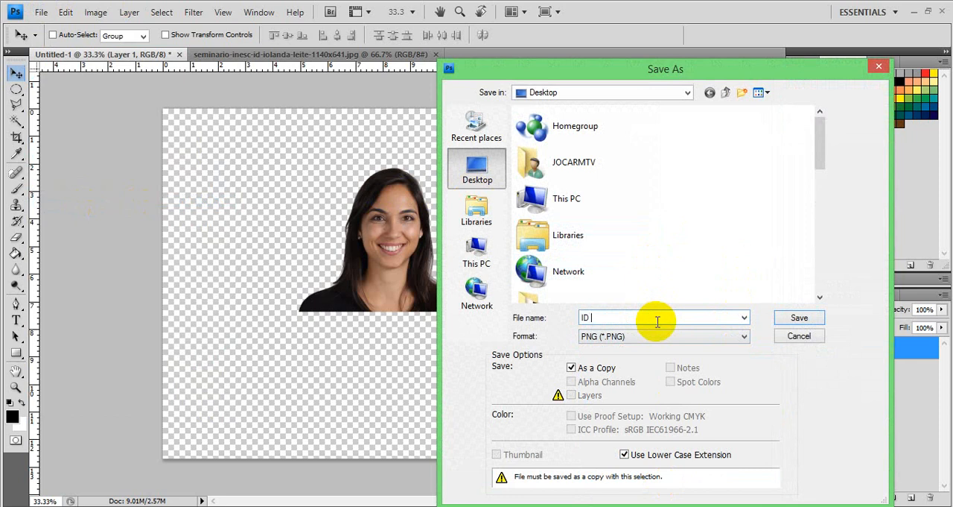
pyautogui.press('Return')
pyautogui.click(656, 321)
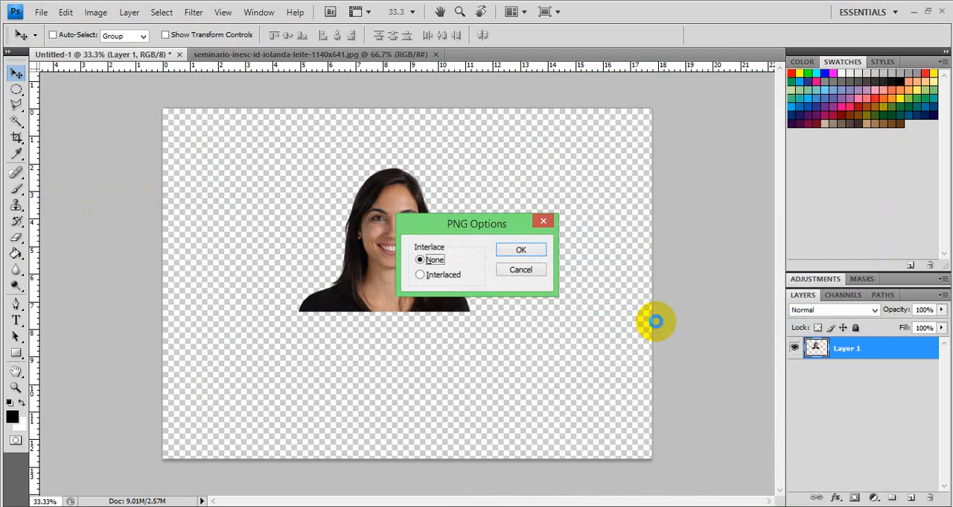
pyautogui.press('Return')
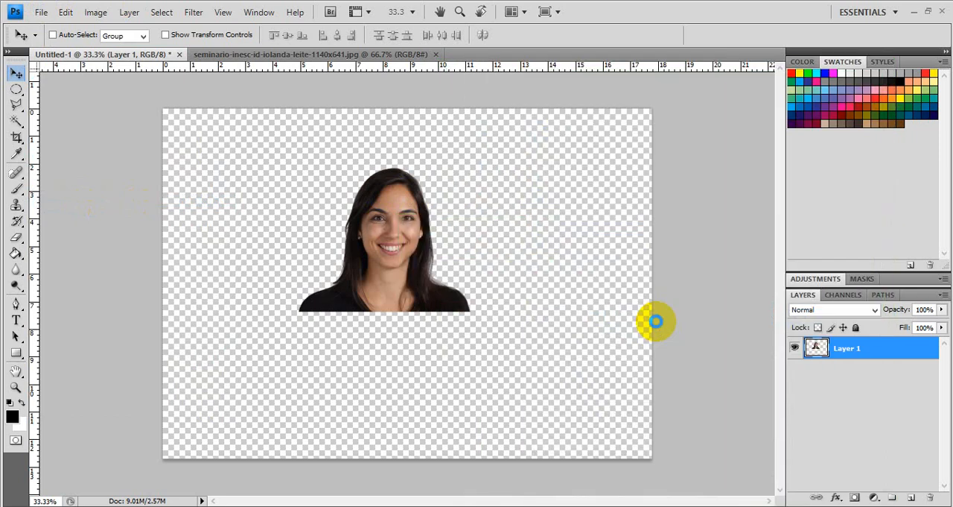
# Step: Close the portrait JPEG and the Untitled-1 document without saving changes
pyautogui.click(437, 55)
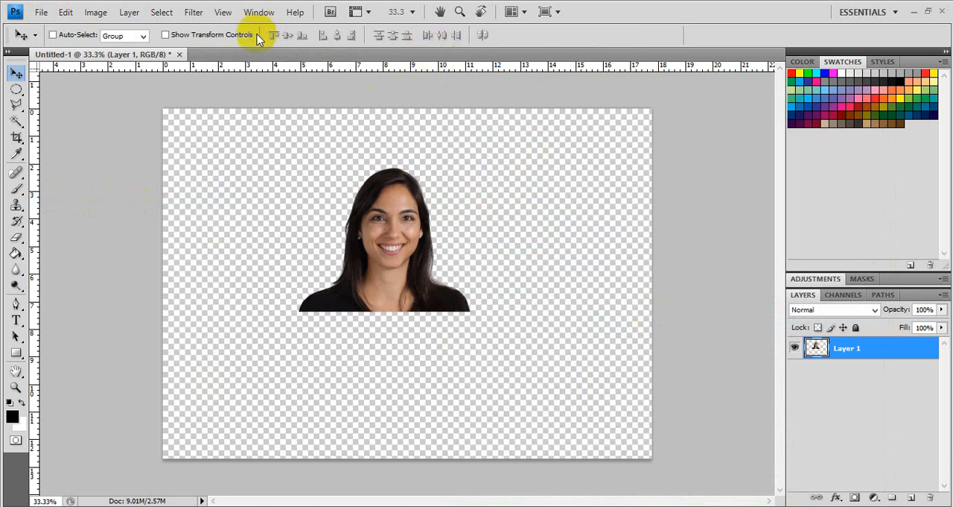
pyautogui.click(179, 55)
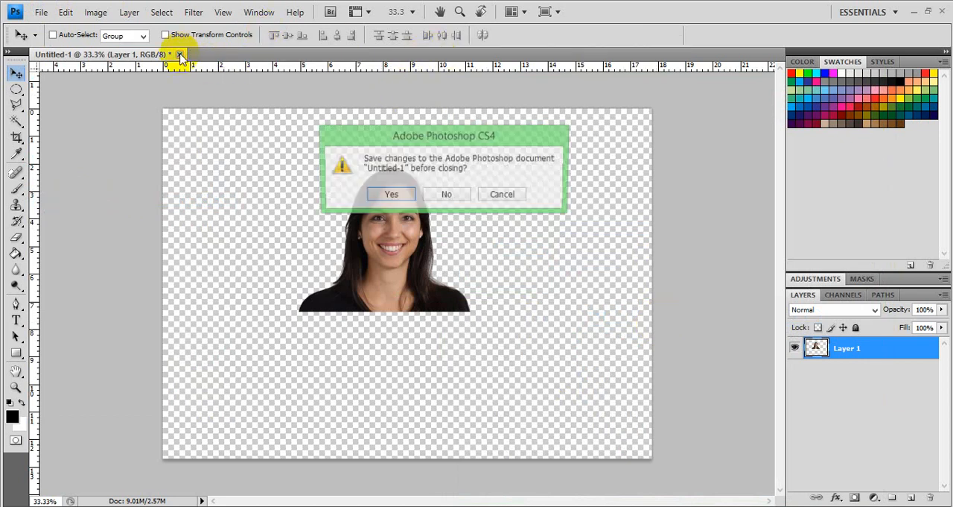
pyautogui.click(449, 195)
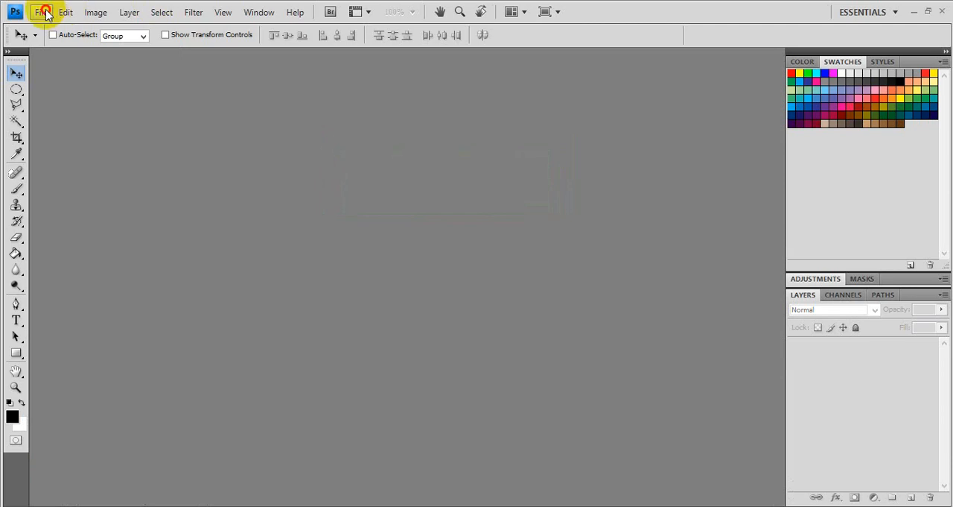
# Step: Create another blank document from the Photo preset, Landscape 5 x 7 inches at 300 pixels/inch with transparent contents
pyautogui.click(43, 13)
pyautogui.click(51, 29)
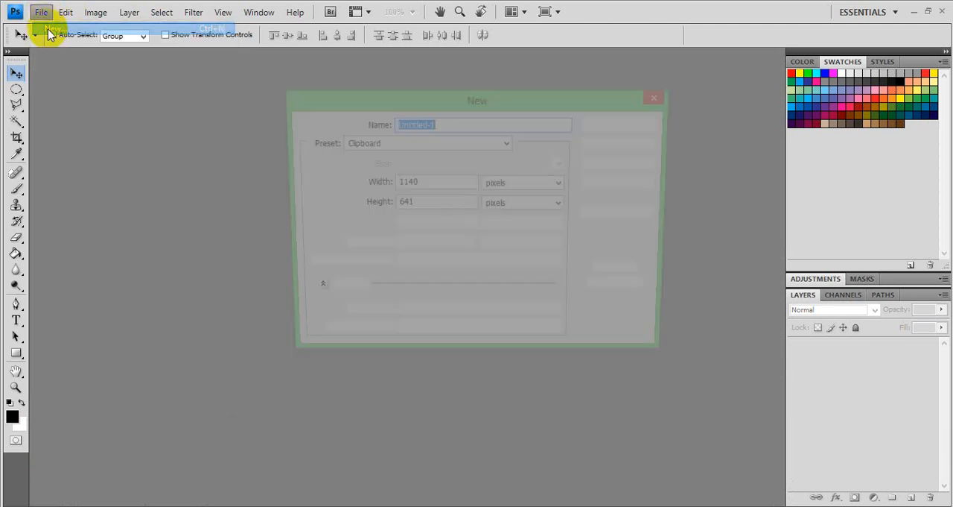
pyautogui.click(424, 142)
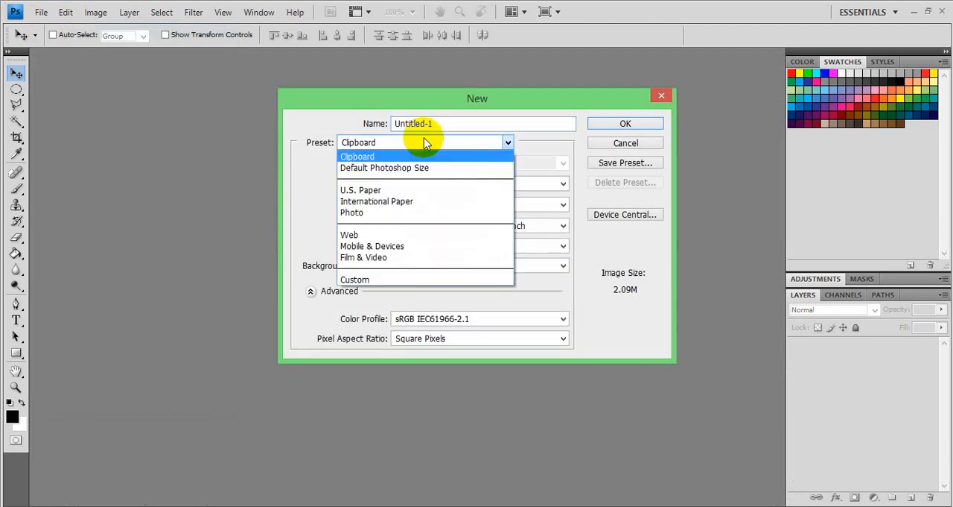
pyautogui.click(394, 215)
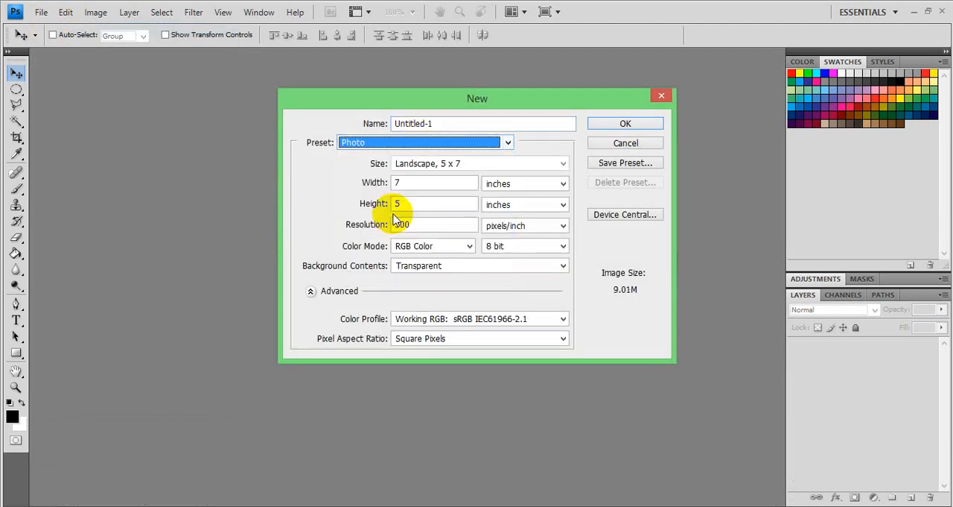
pyautogui.click(621, 122)
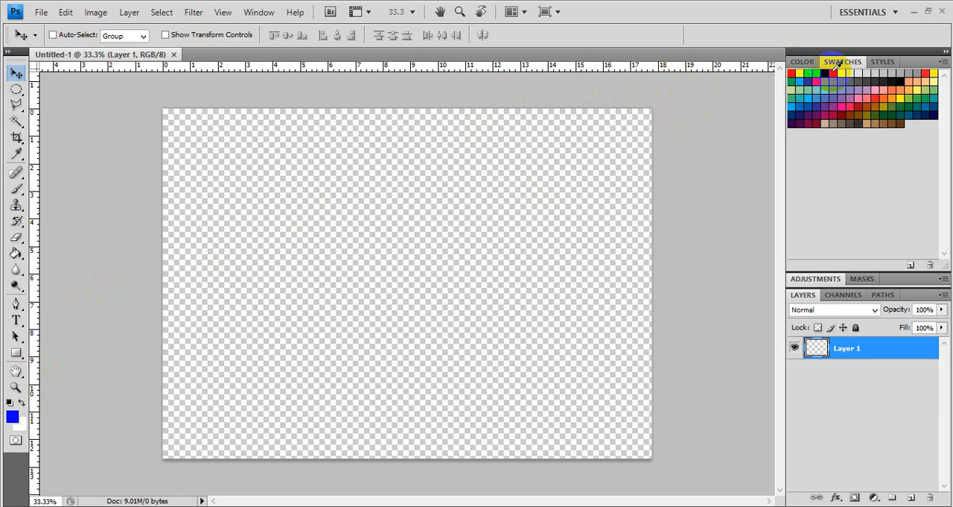
# Step: Fill the empty Layer 1 with the blue foreground color using the Paint Bucket
pyautogui.click(15, 255)
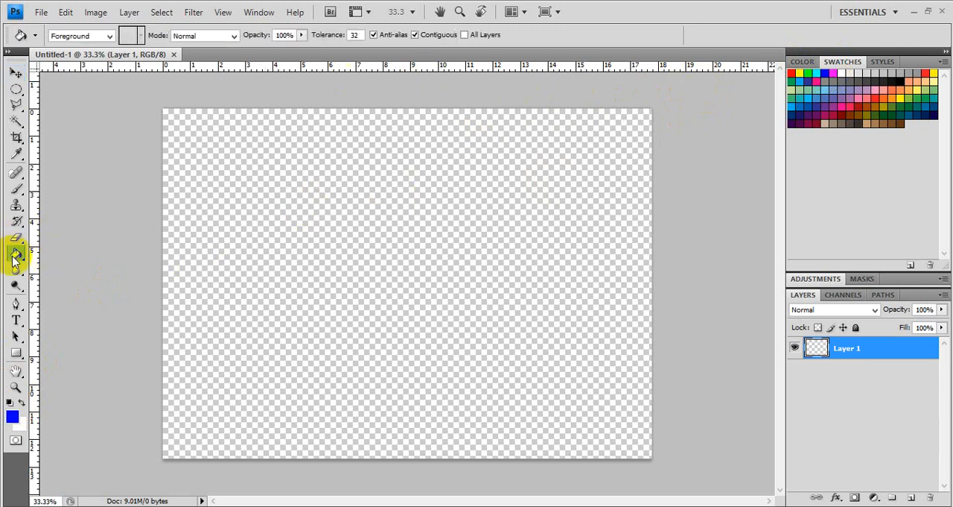
pyautogui.click(240, 270)
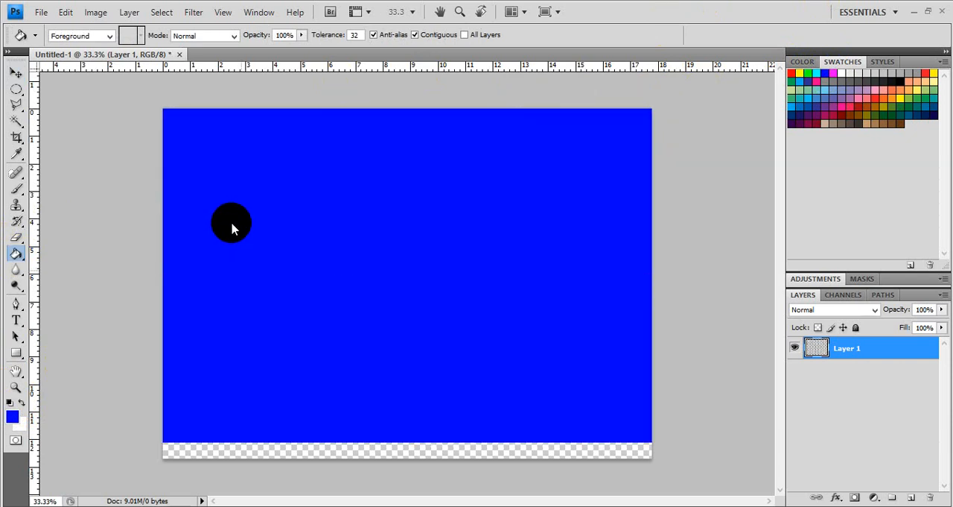
# Step: Open the transparent cutout ID PIC.png from the Desktop
pyautogui.click(41, 12)
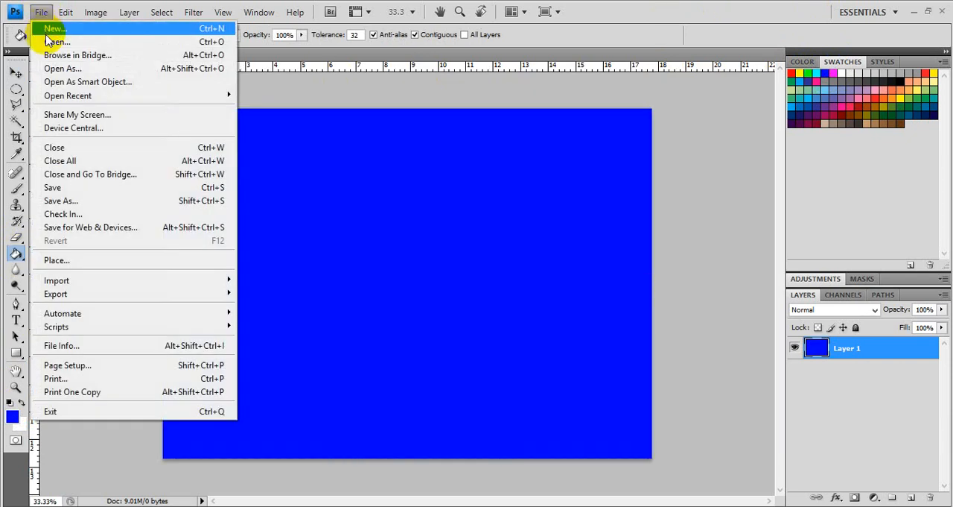
pyautogui.click(48, 42)
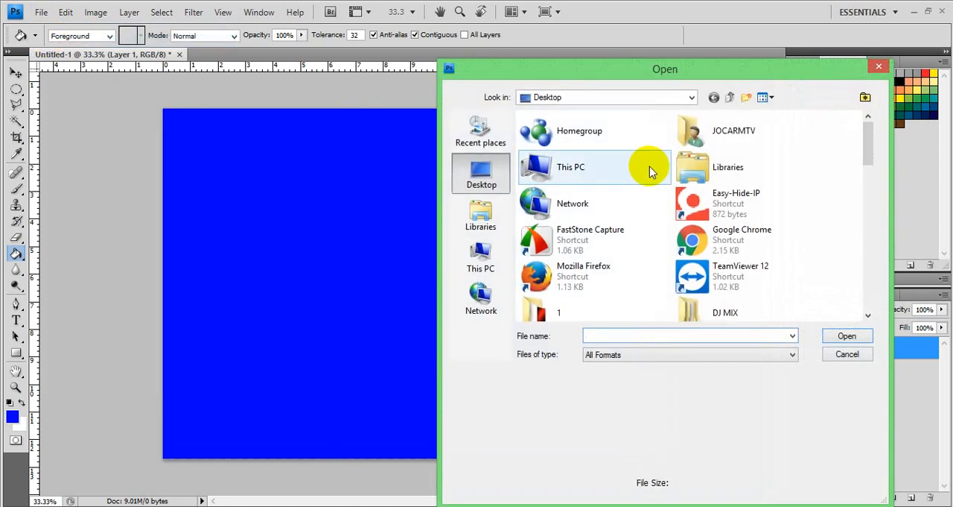
pyautogui.moveTo(867, 153); pyautogui.dragTo(873, 237)
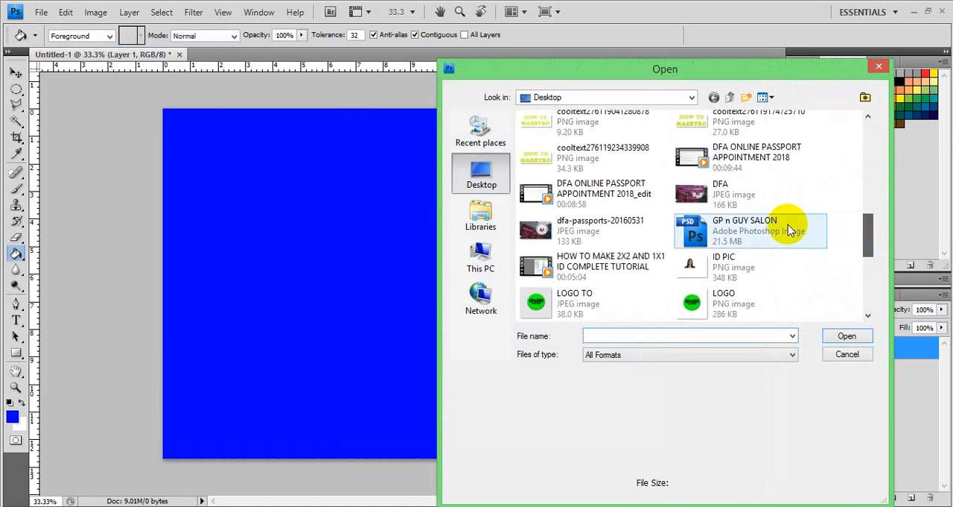
pyautogui.doubleClick(736, 263)
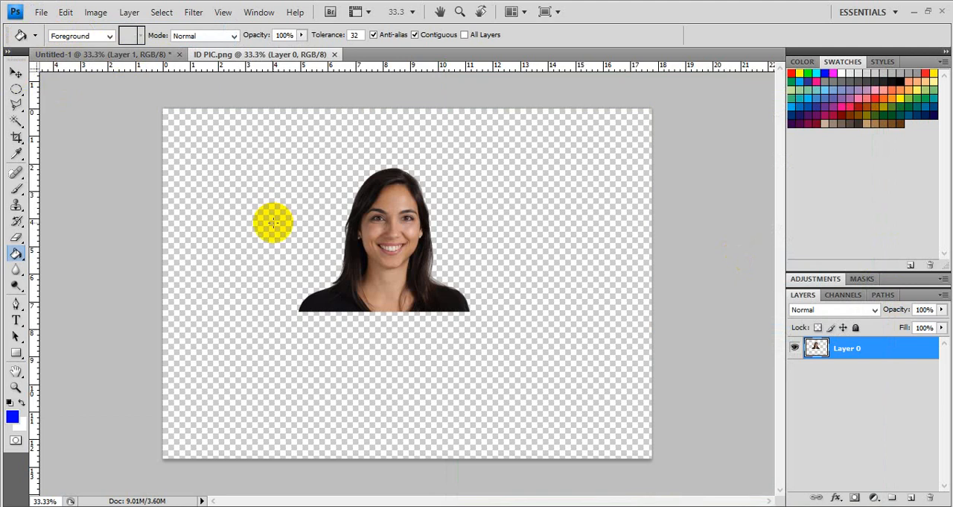
# Step: Copy the whole ID PIC.png cutout and paste it as a new layer above the blue fill in Untitled-1
pyautogui.click(15, 72)
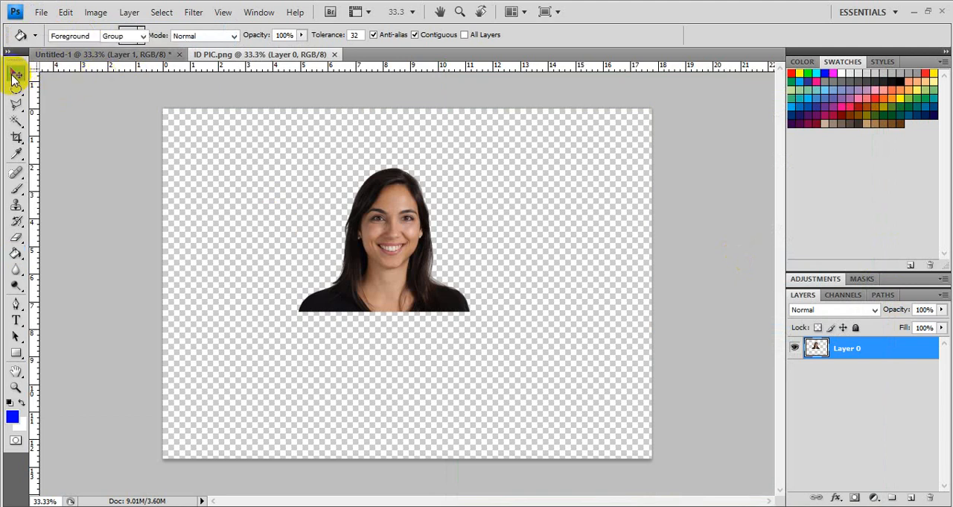
pyautogui.hotkey('ctrl', 'a')
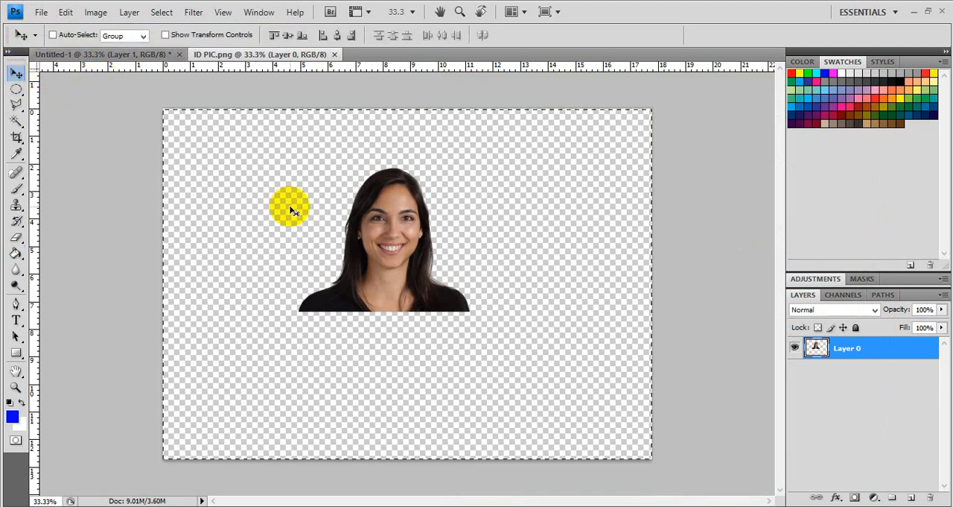
pyautogui.click(129, 54)
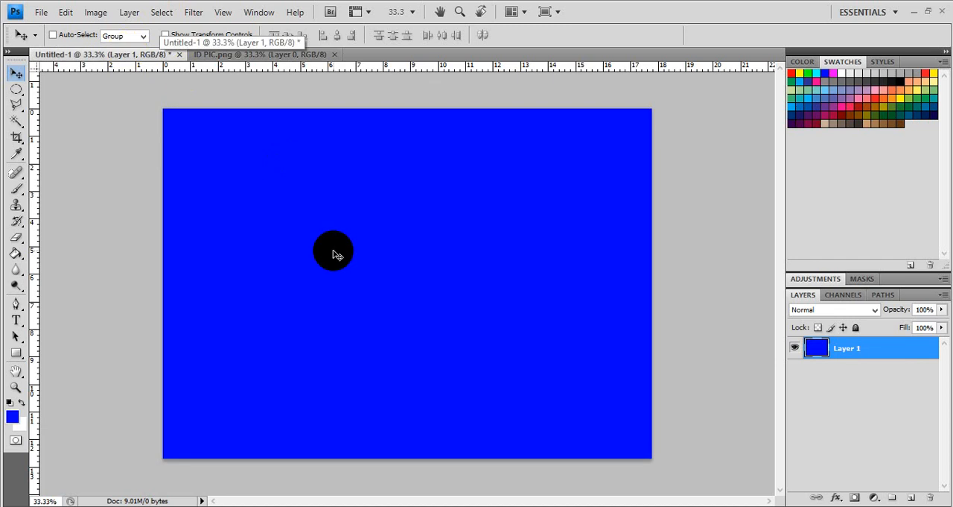
pyautogui.hotkey('ctrl', 'v')
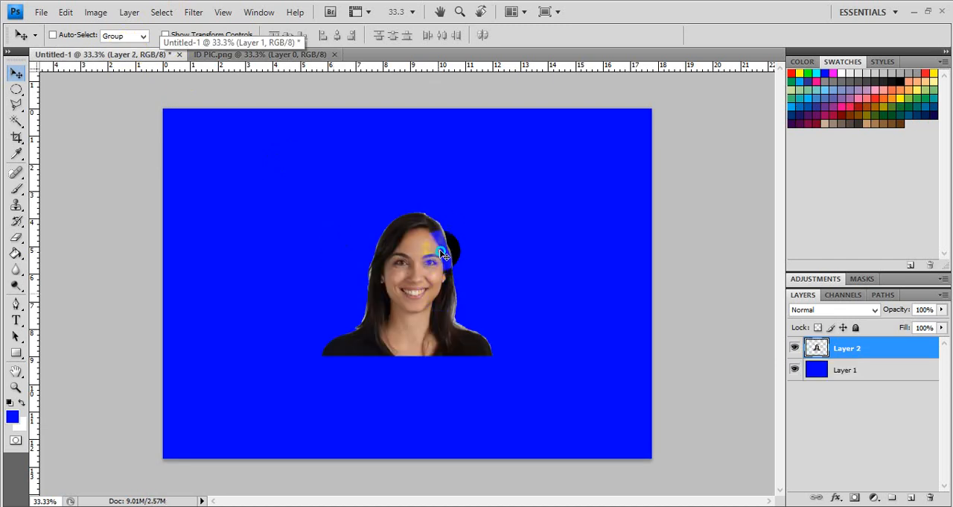
pyautogui.rightClick(442, 232)
pyautogui.click(397, 255)
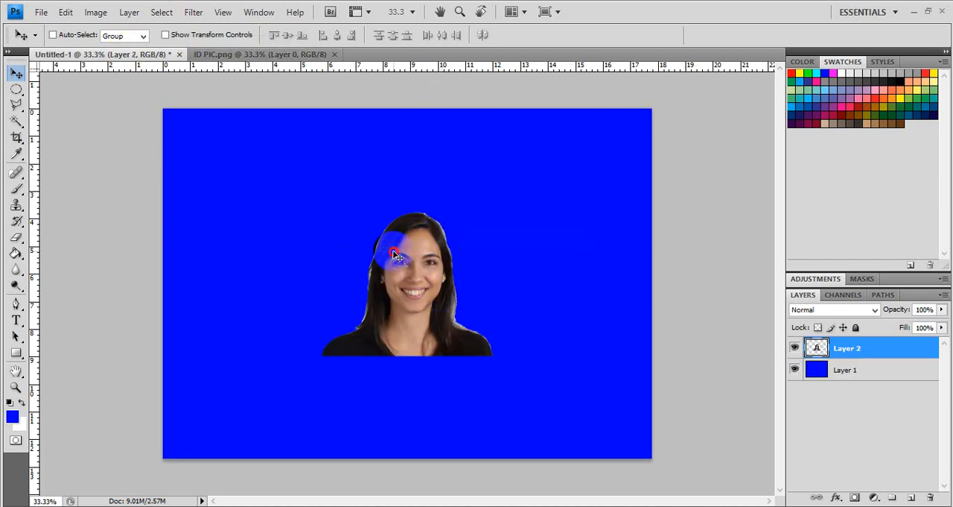
# Step: Try erasing the pale fringe along the hair's left side with the Background Eraser at 58 px and 53% spacing, and undo the stroke
pyautogui.click(459, 12)
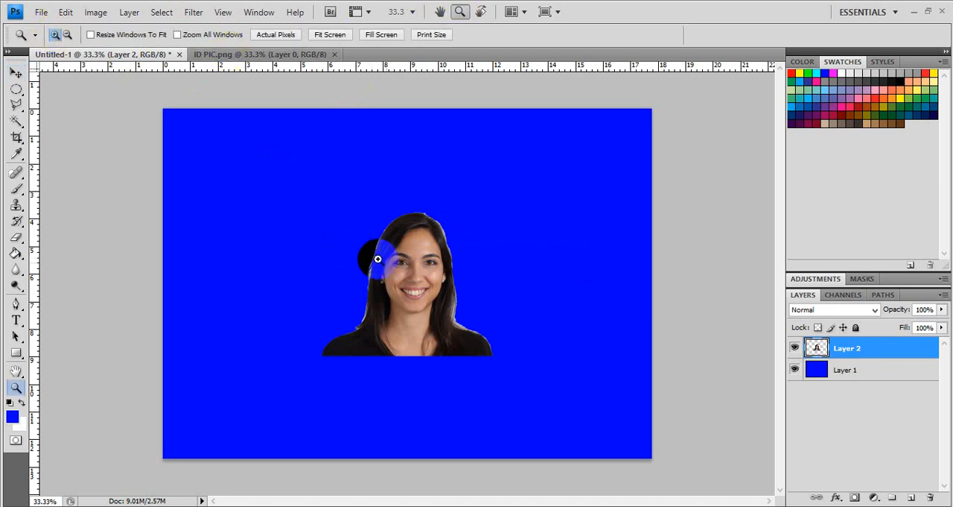
pyautogui.click(430, 275)
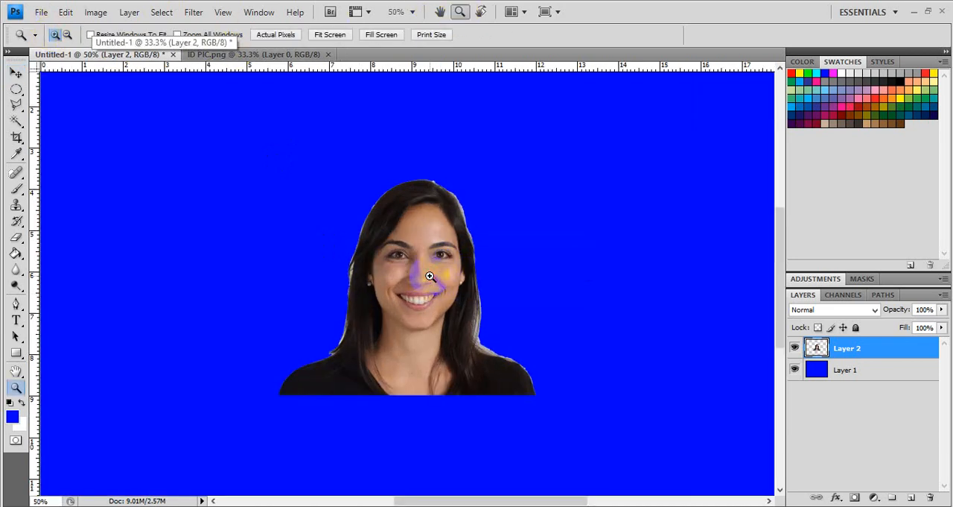
pyautogui.click(490, 307)
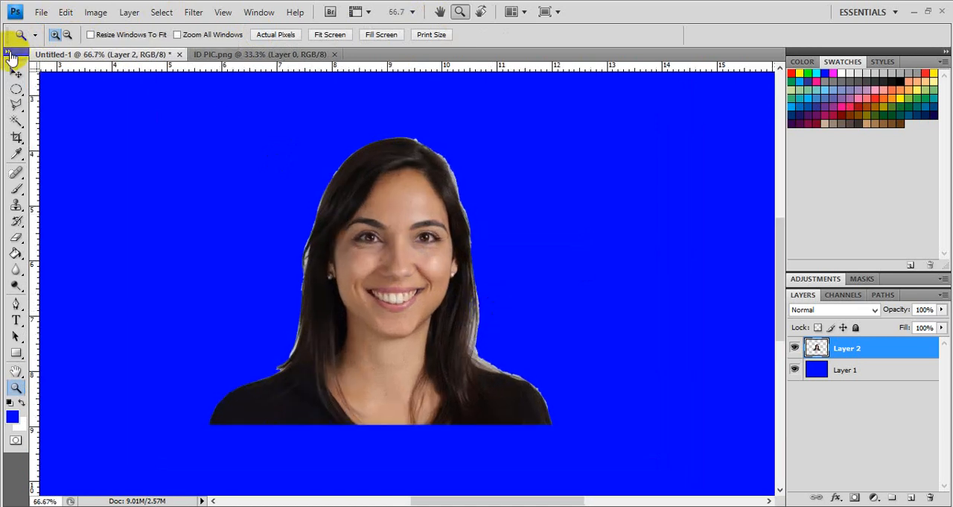
pyautogui.click(18, 240)
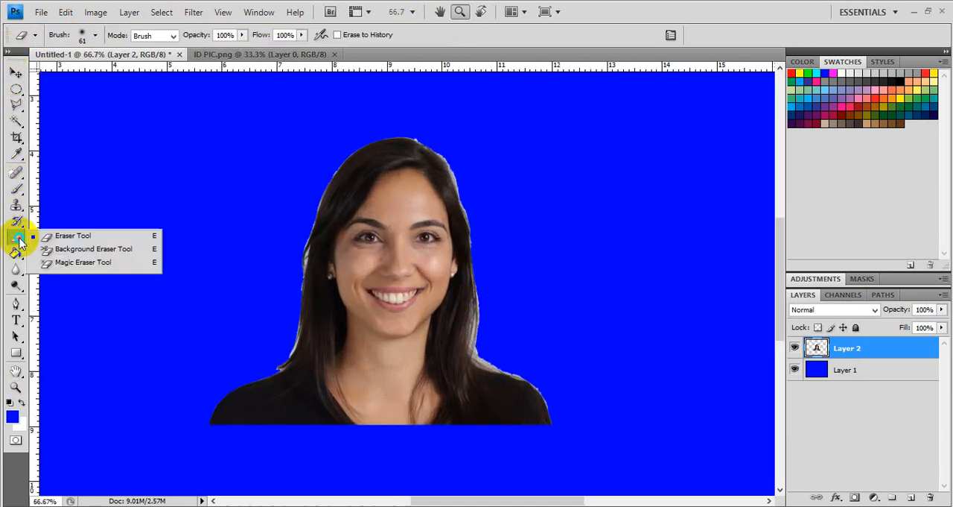
pyautogui.click(17, 240)
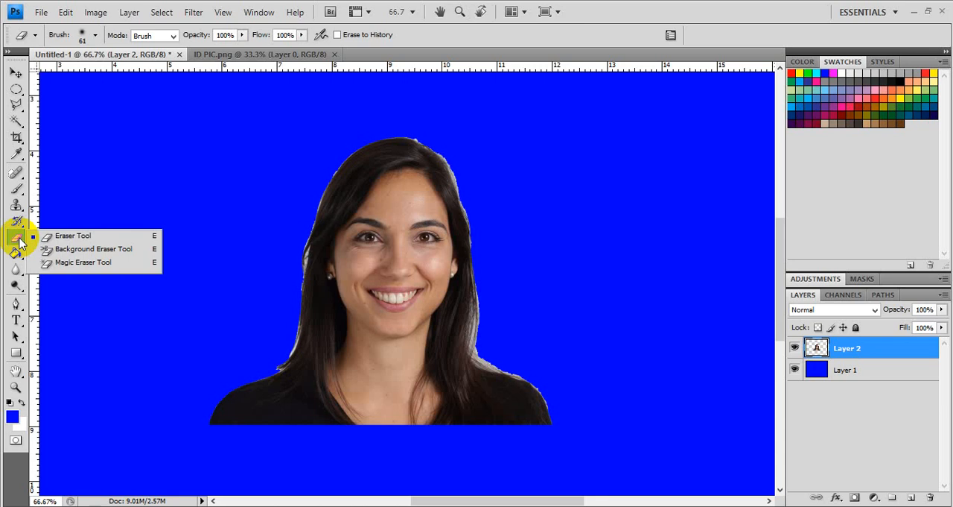
pyautogui.click(71, 251)
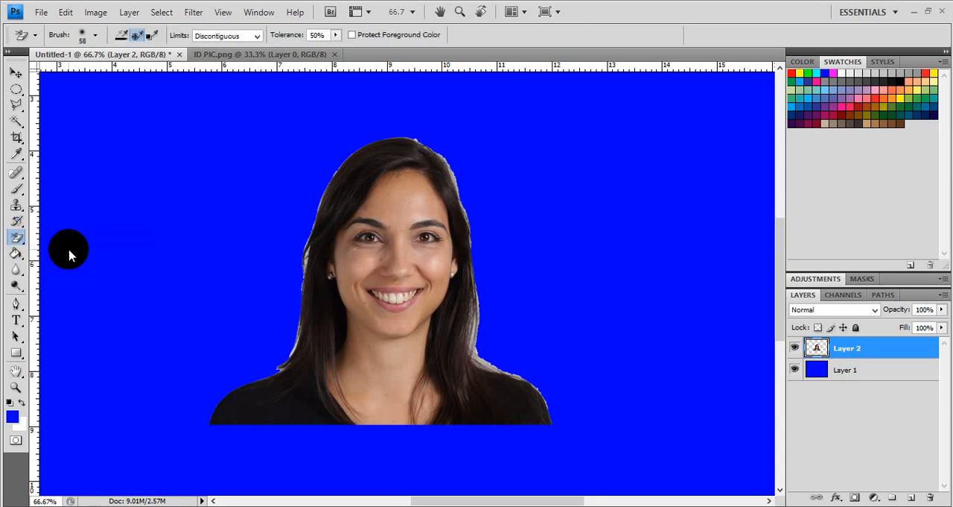
pyautogui.click(97, 39)
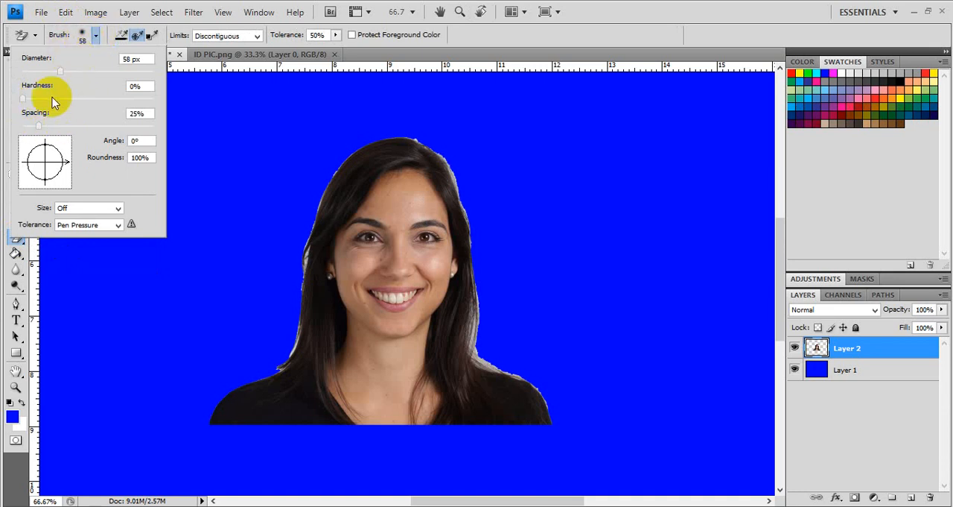
pyautogui.moveTo(37, 127); pyautogui.dragTo(57, 128)
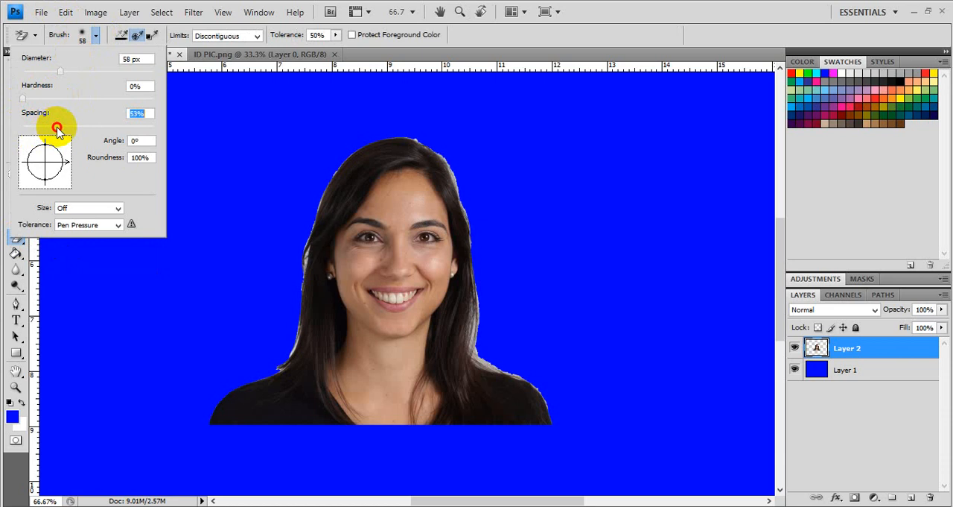
pyautogui.click(139, 33)
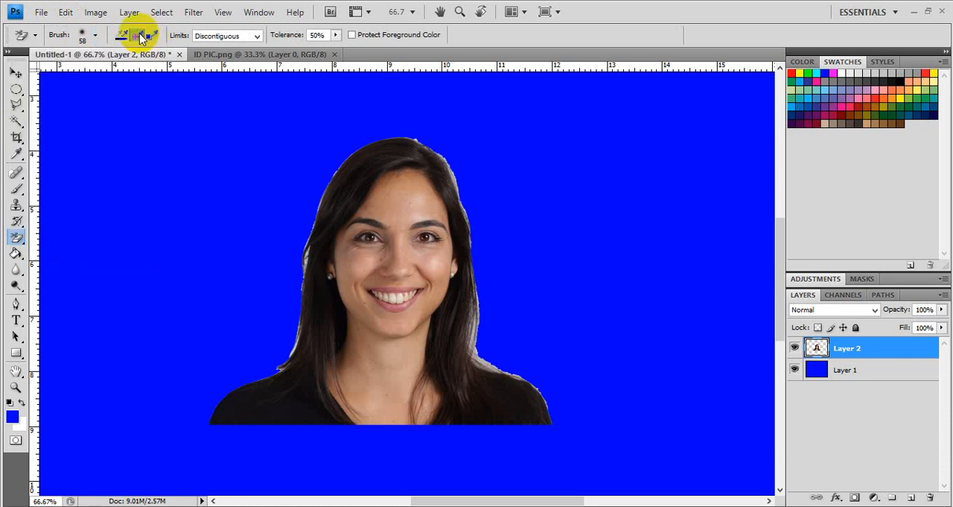
pyautogui.moveTo(330, 153)
pyautogui.mouseDown()
pyautogui.moveTo(314, 216)
pyautogui.moveTo(317, 199)
pyautogui.moveTo(315, 242)
pyautogui.moveTo(309, 220)
pyautogui.moveTo(305, 265)
pyautogui.moveTo(306, 229)
pyautogui.moveTo(288, 348)
pyautogui.moveTo(295, 332)
pyautogui.moveTo(262, 359)
pyautogui.mouseUp()
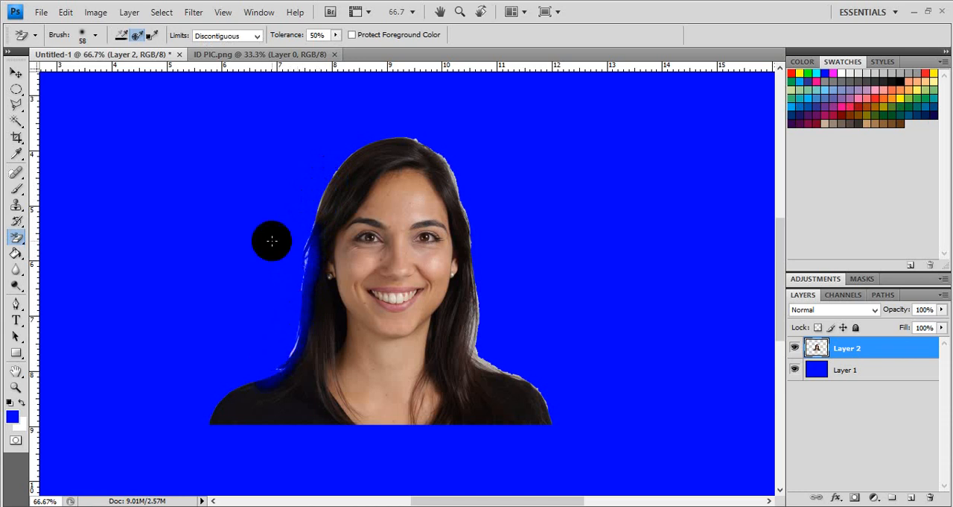
pyautogui.hotkey('ctrl', 'z')
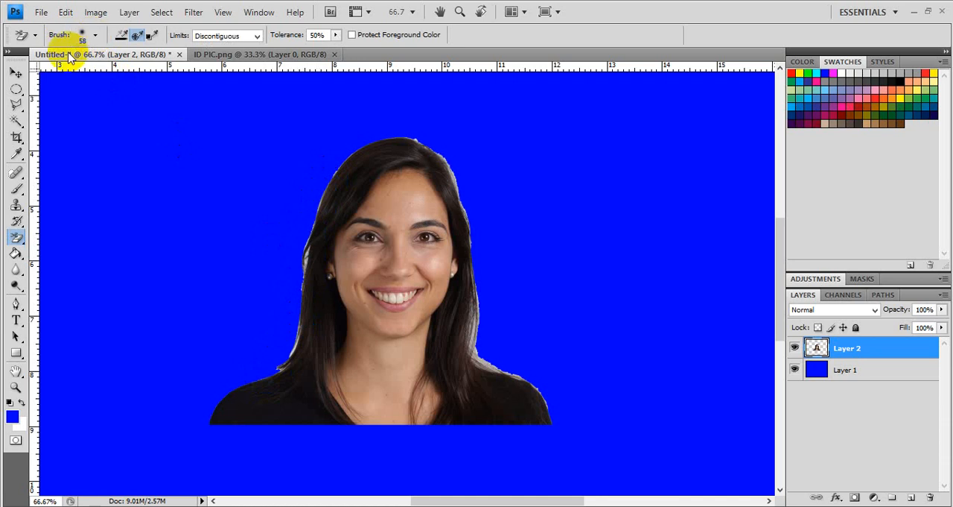
# Step: Erase the pale fringe around the woman's hair and shoulders on Layer 2 with the regular Eraser, using a soft 61 px brush
pyautogui.click(16, 237)
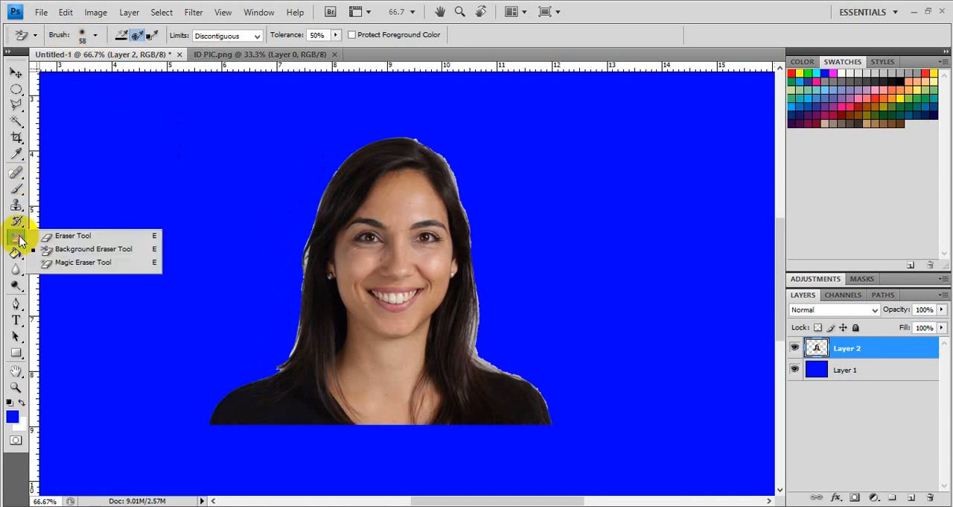
pyautogui.click(67, 236)
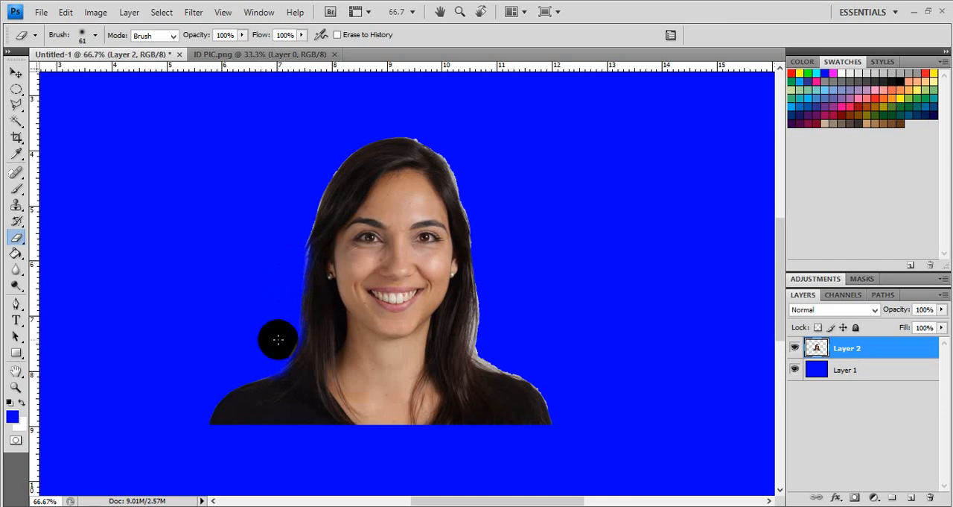
pyautogui.moveTo(317, 149)
pyautogui.mouseDown()
pyautogui.moveTo(295, 237)
pyautogui.moveTo(306, 162)
pyautogui.mouseUp()
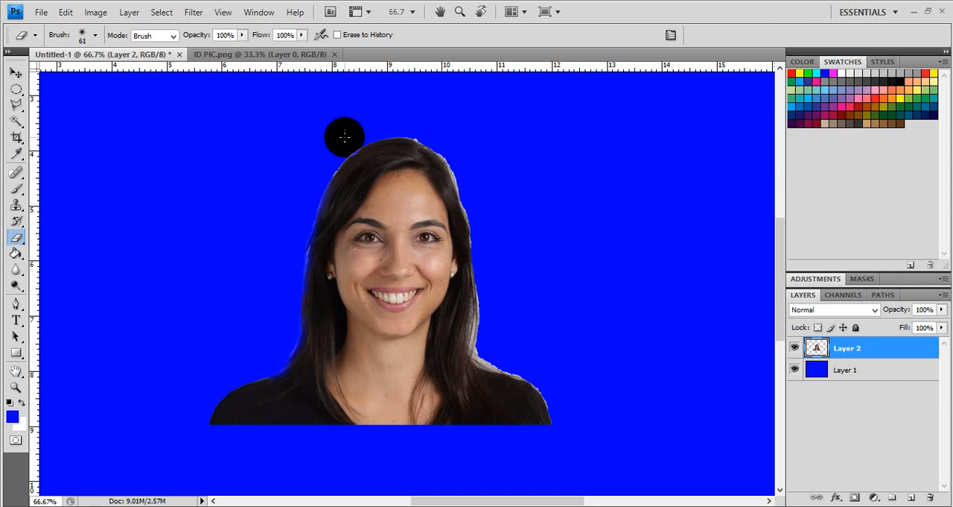
pyautogui.moveTo(344, 137)
pyautogui.mouseDown()
pyautogui.moveTo(325, 156)
pyautogui.moveTo(331, 166)
pyautogui.moveTo(317, 169)
pyautogui.mouseUp()
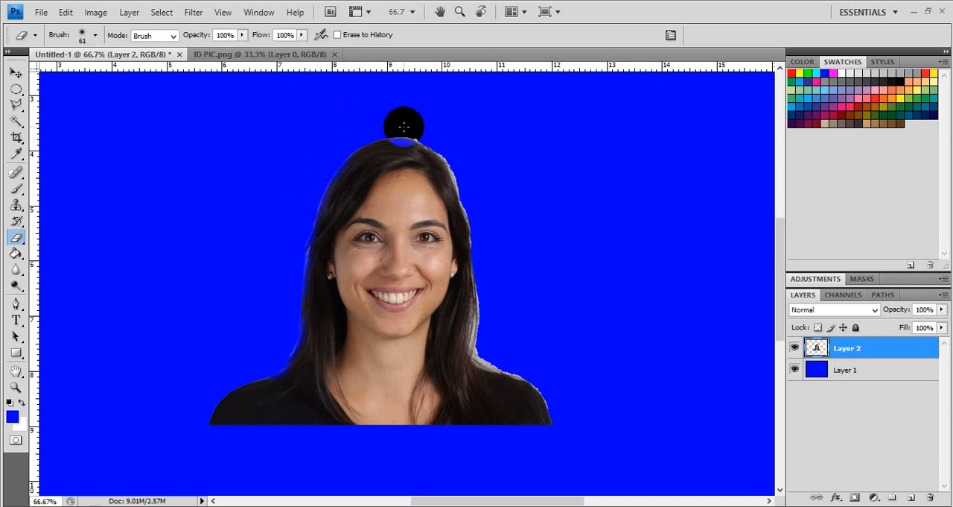
pyautogui.moveTo(413, 128); pyautogui.dragTo(423, 137)
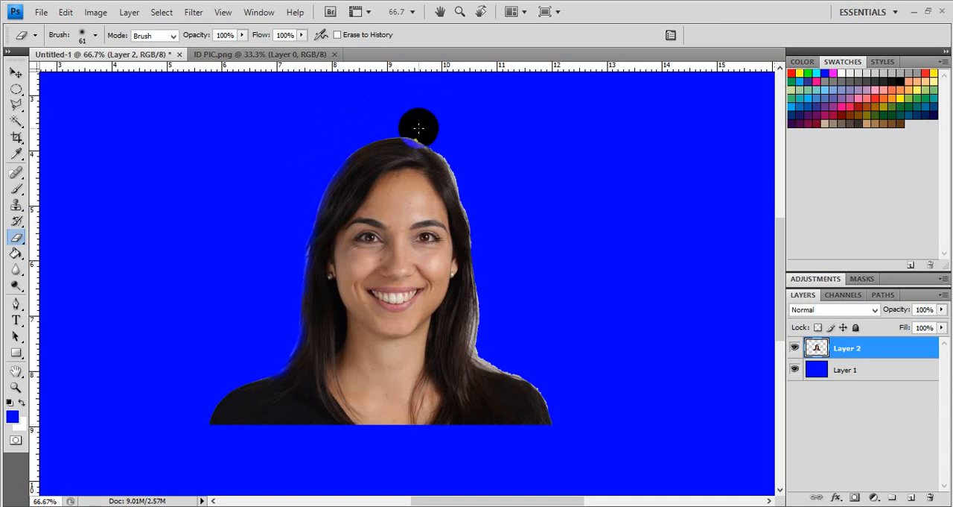
pyautogui.moveTo(415, 122); pyautogui.dragTo(415, 131)
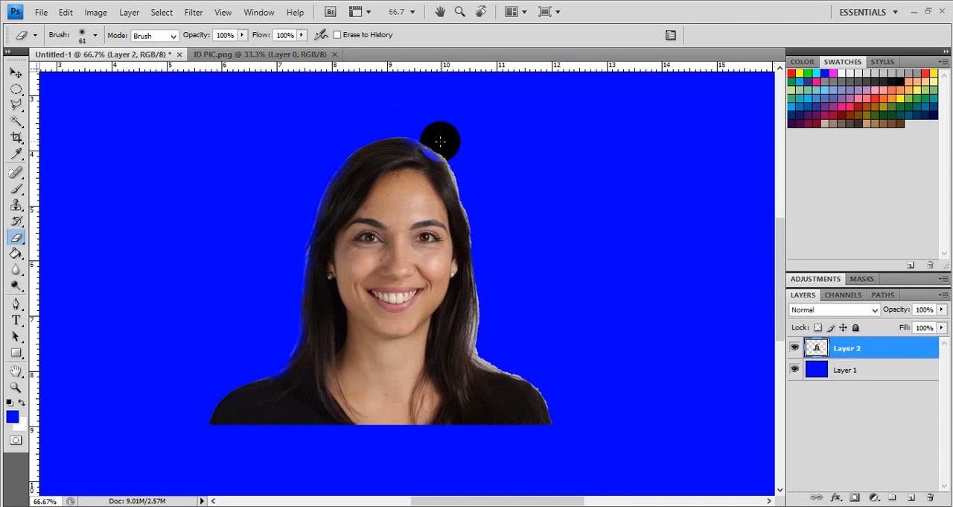
pyautogui.moveTo(443, 145)
pyautogui.mouseDown()
pyautogui.moveTo(470, 184)
pyautogui.moveTo(459, 153)
pyautogui.moveTo(481, 199)
pyautogui.moveTo(476, 183)
pyautogui.moveTo(494, 351)
pyautogui.moveTo(481, 342)
pyautogui.moveTo(522, 365)
pyautogui.moveTo(477, 349)
pyautogui.moveTo(515, 360)
pyautogui.moveTo(564, 411)
pyautogui.moveTo(597, 427)
pyautogui.mouseUp()
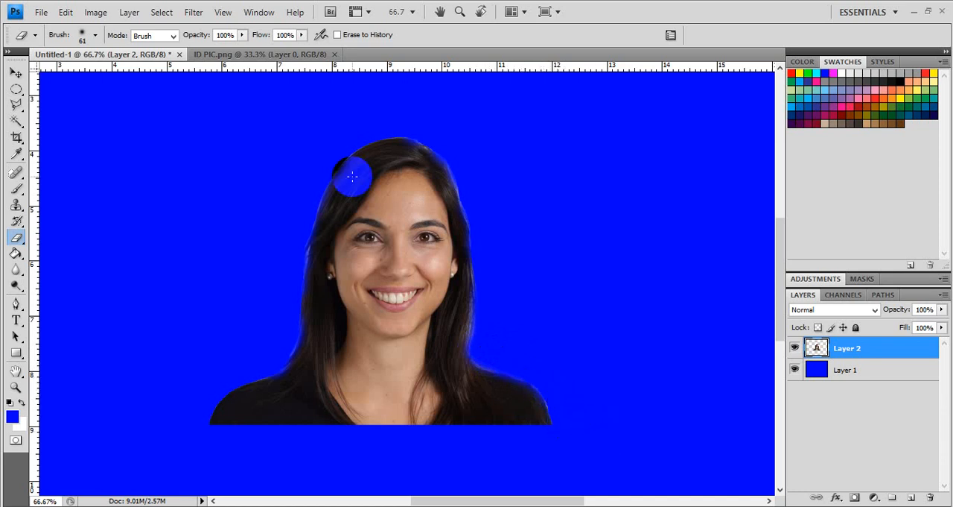
# Step: Save the blue-background portrait to the Desktop as a JPEG copy at quality 10 with a file name starting with BLU
pyautogui.click(41, 11)
pyautogui.click(102, 203)
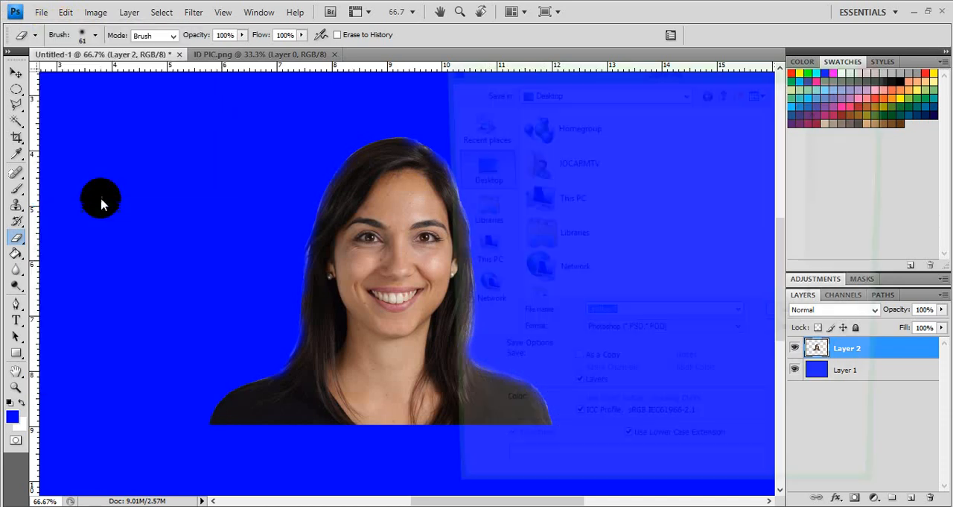
pyautogui.click(673, 339)
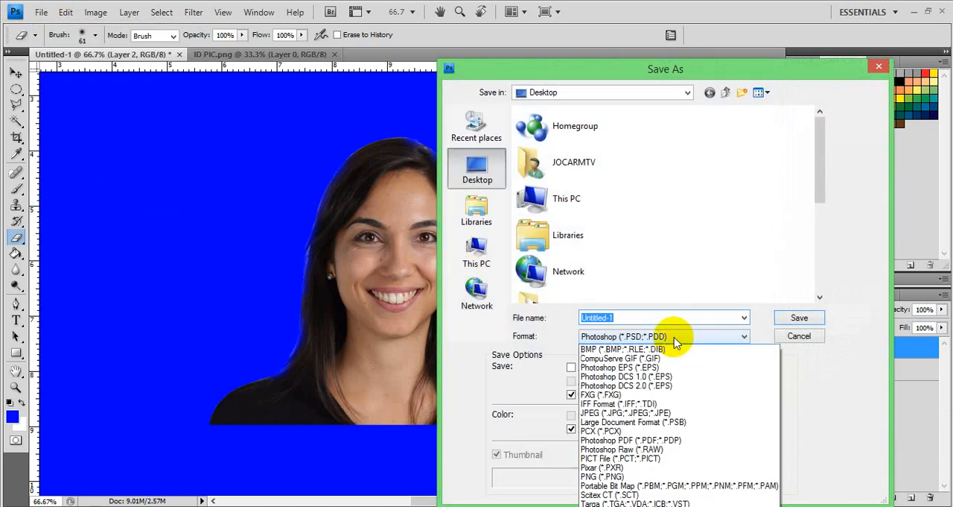
pyautogui.click(628, 421)
pyautogui.doubleClick(635, 318)
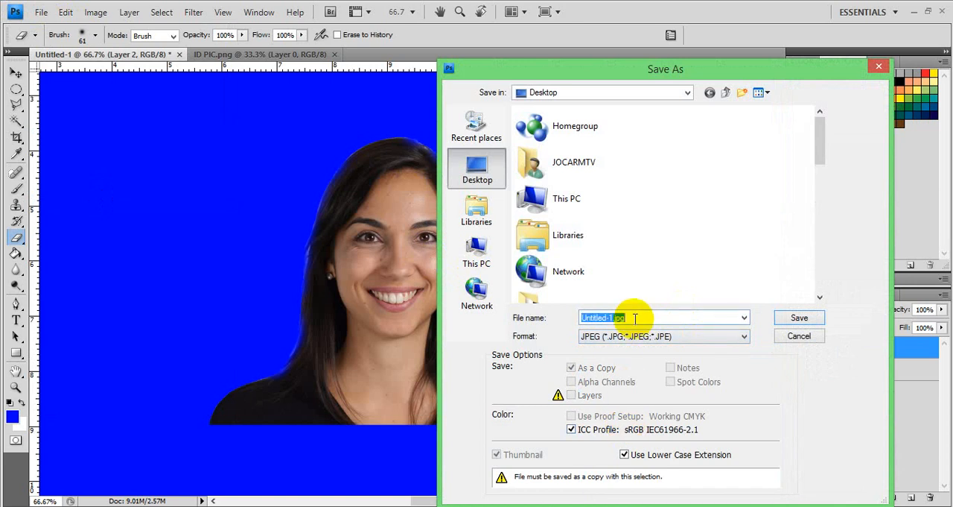
pyautogui.write('BLUE ID')
pyautogui.press('Return')
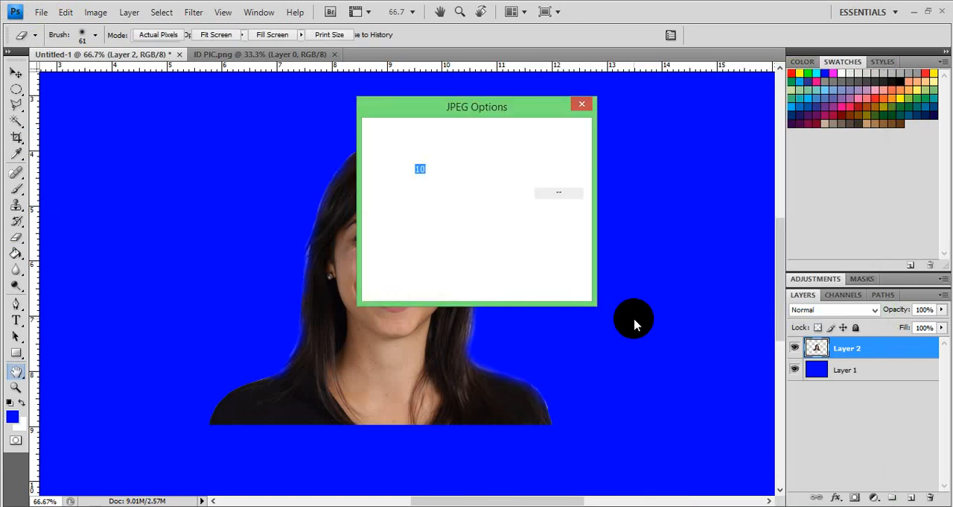
pyautogui.press('Return')
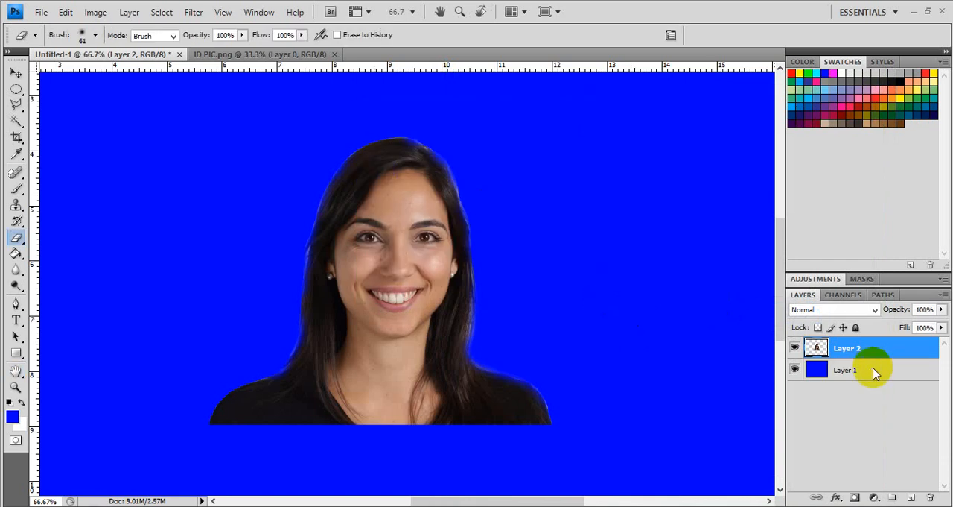
# Step: Fill the blue background on Layer 1 with dark red using the Paint Bucket, keeping the layer visible
pyautogui.click(820, 373)
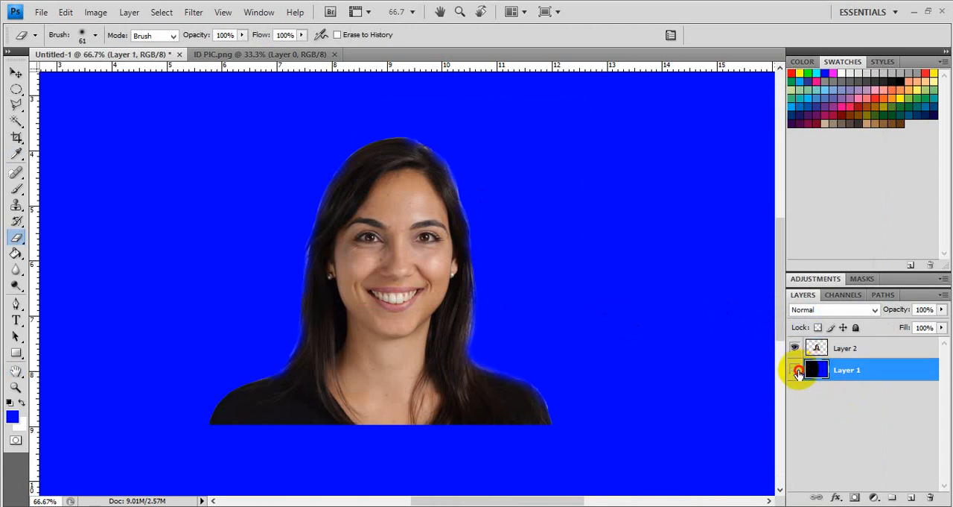
pyautogui.click(796, 370)
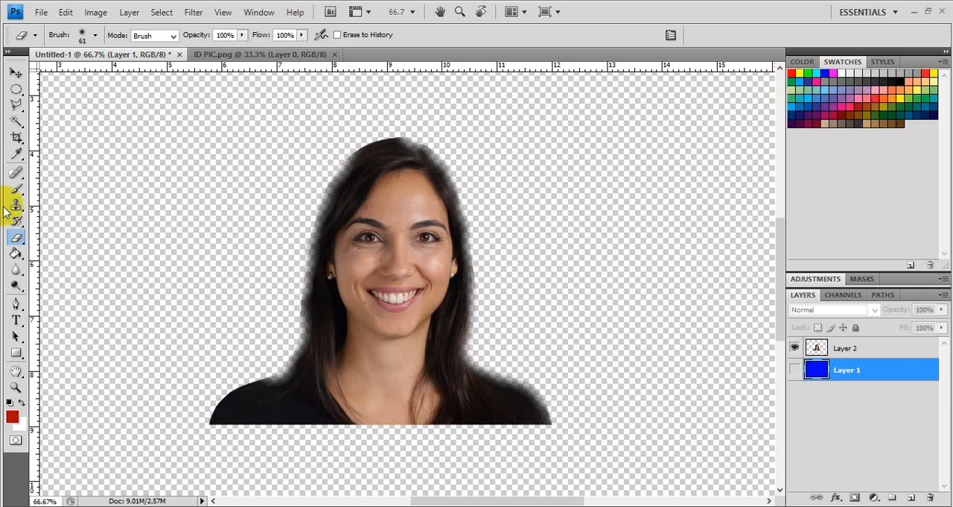
pyautogui.click(17, 256)
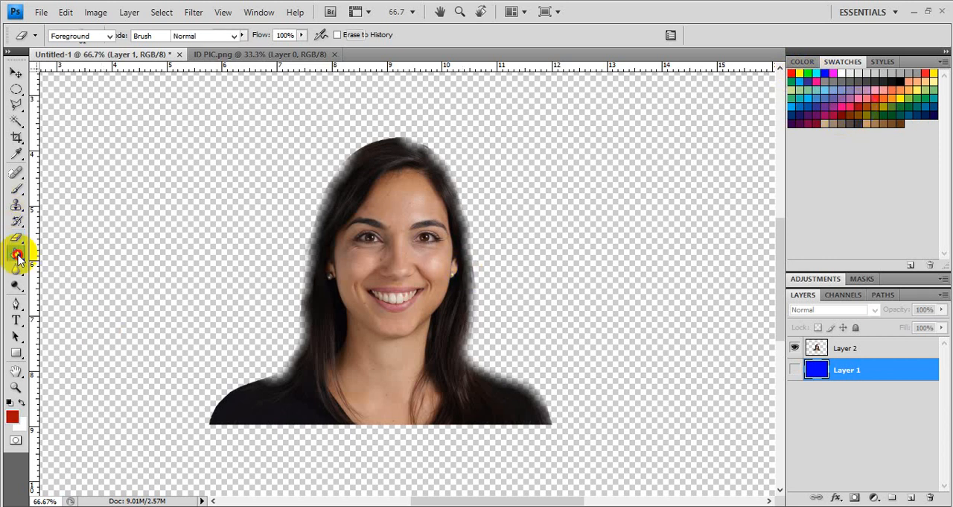
pyautogui.click(151, 220)
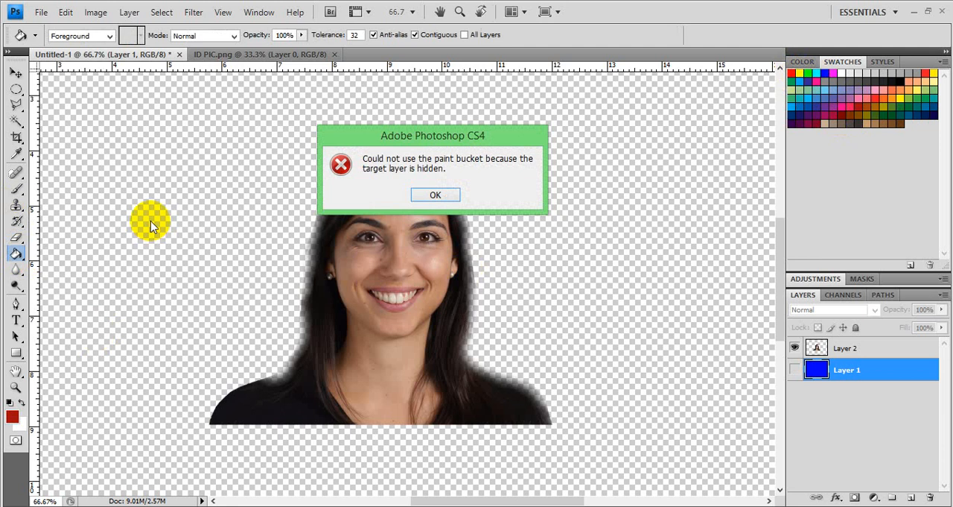
pyautogui.click(441, 192)
pyautogui.click(564, 215)
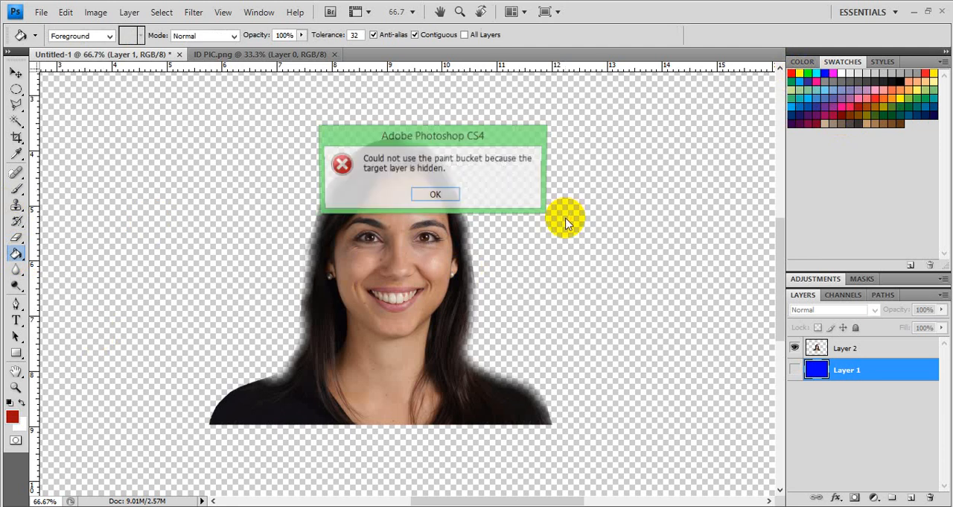
pyautogui.click(437, 196)
pyautogui.click(794, 369)
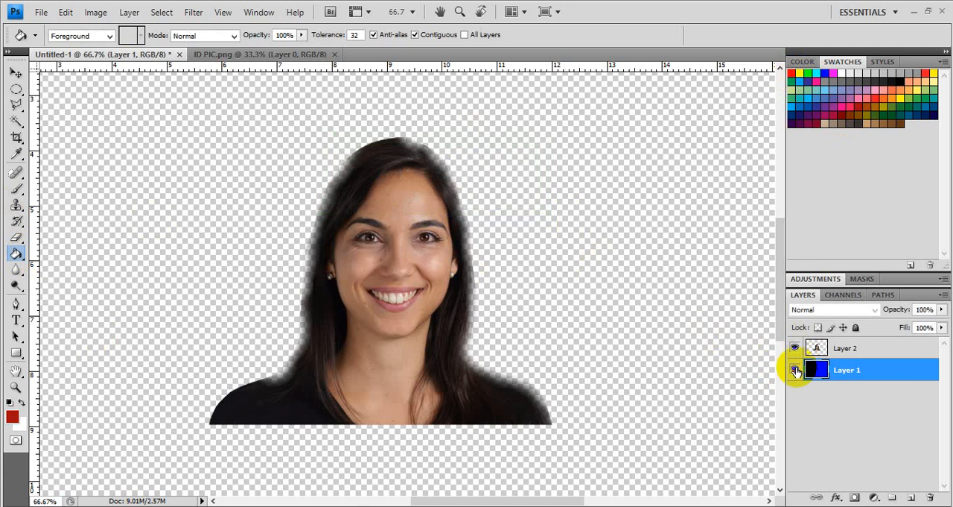
pyautogui.click(221, 165)
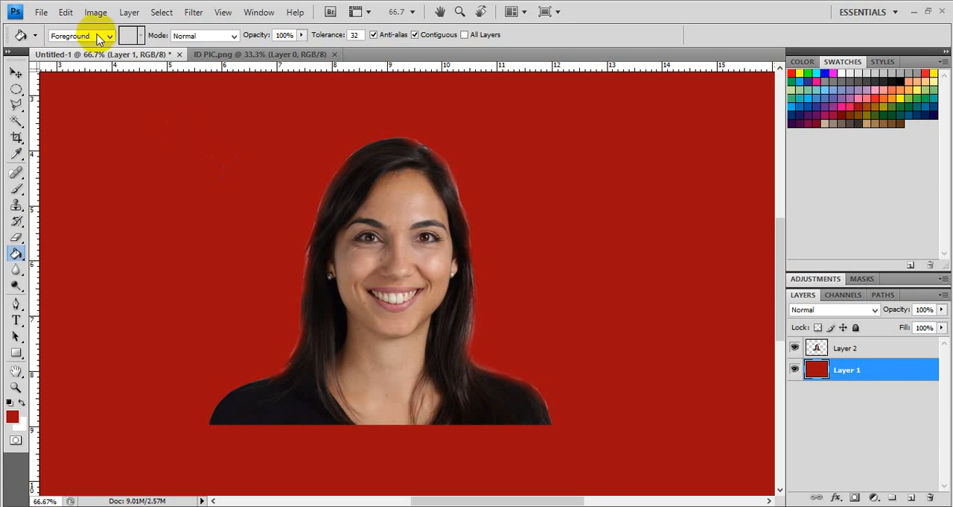
# Step: Save the red-background portrait to the Desktop as a JPEG copy named MARON ID at quality 10 with Baseline ("Standard") format
pyautogui.click(41, 13)
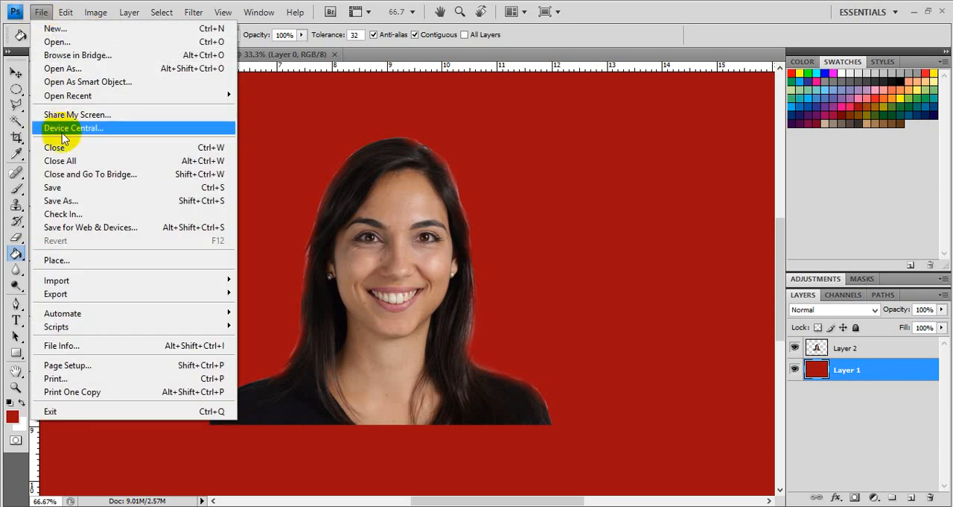
pyautogui.click(73, 201)
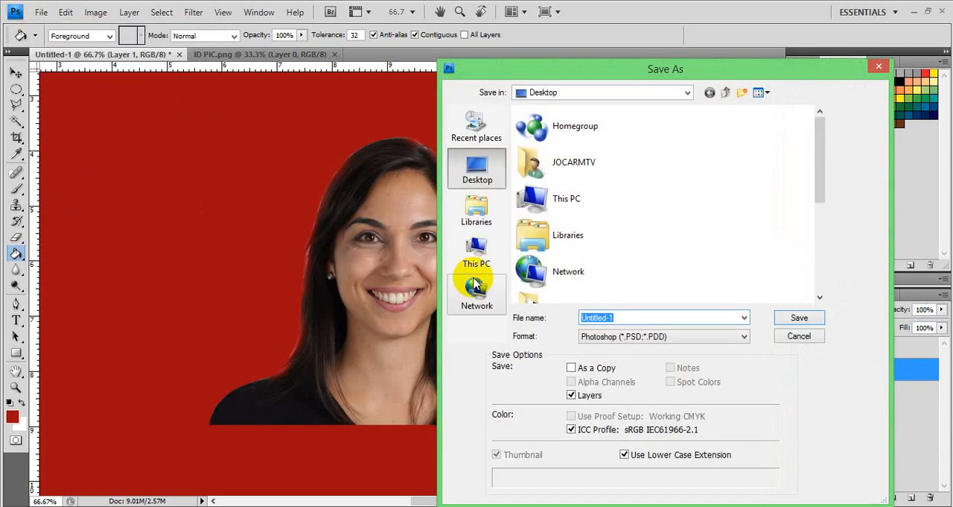
pyautogui.click(654, 339)
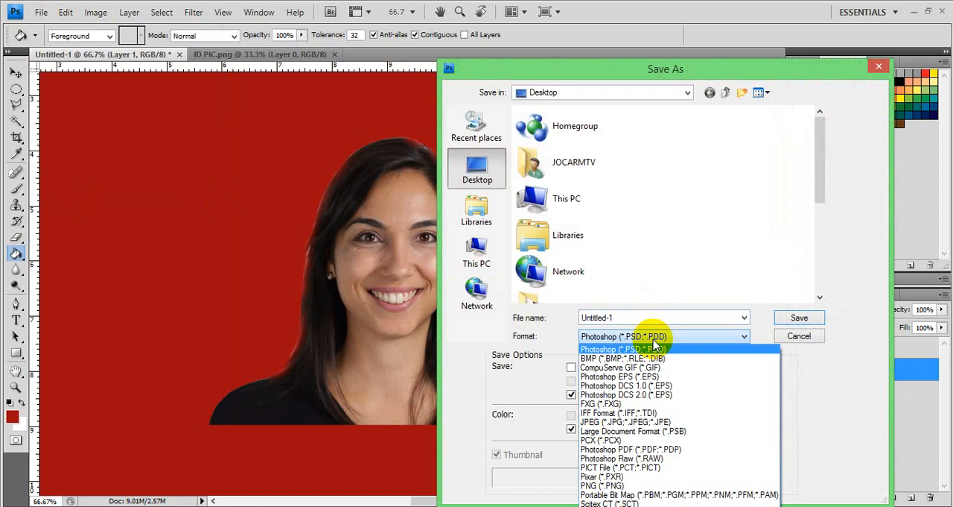
pyautogui.click(628, 426)
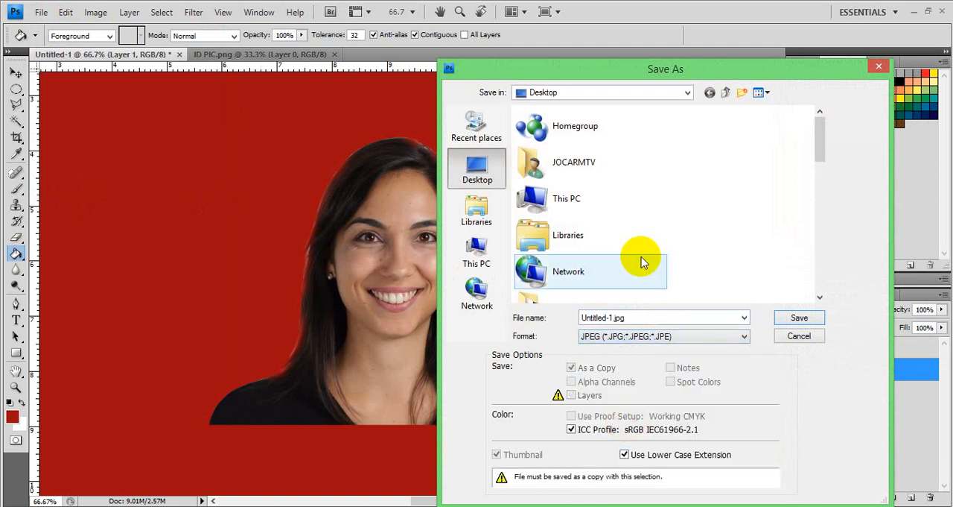
pyautogui.doubleClick(633, 318)
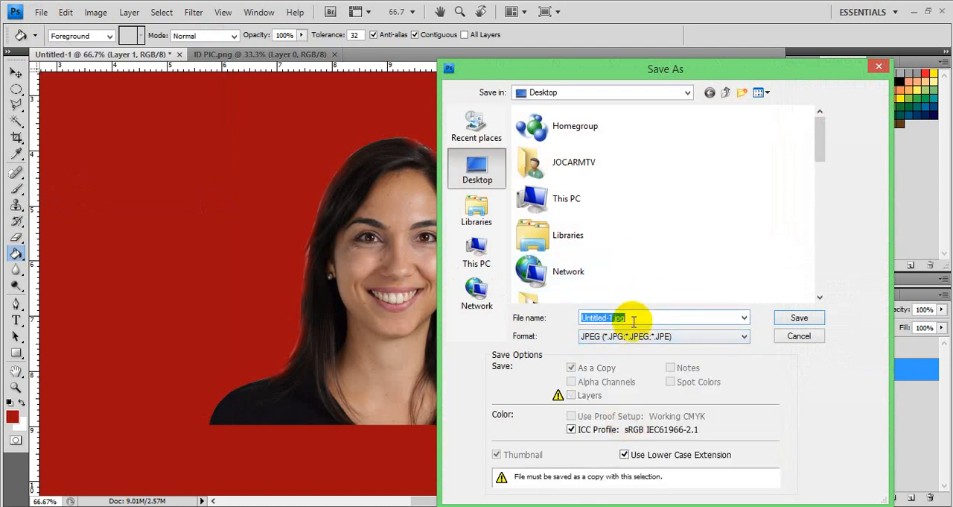
pyautogui.write('MARON I')
pyautogui.press('Return')
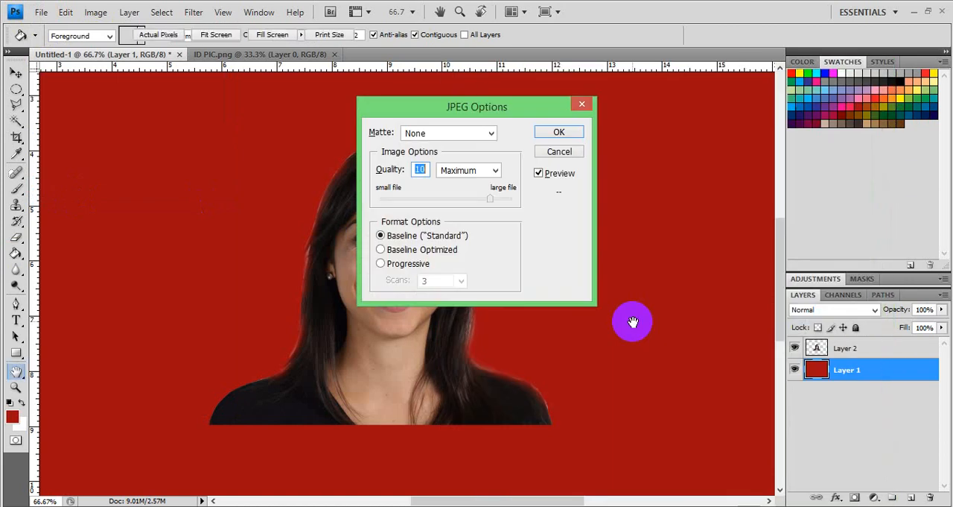
pyautogui.press('Return')
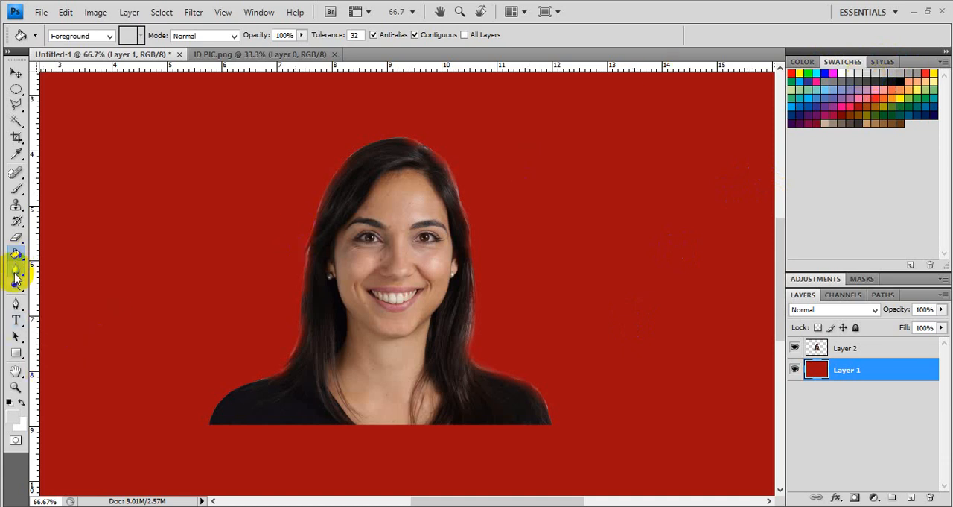
# Step: Fill Layer 1 with light grey and save the portrait to the Desktop as a JPEG copy named GREY
pyautogui.click(128, 256)
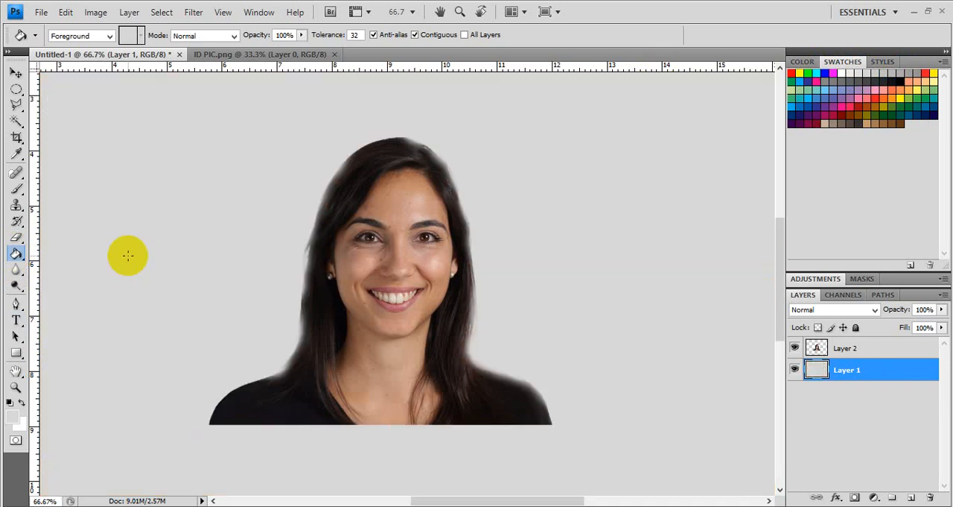
pyautogui.click(41, 13)
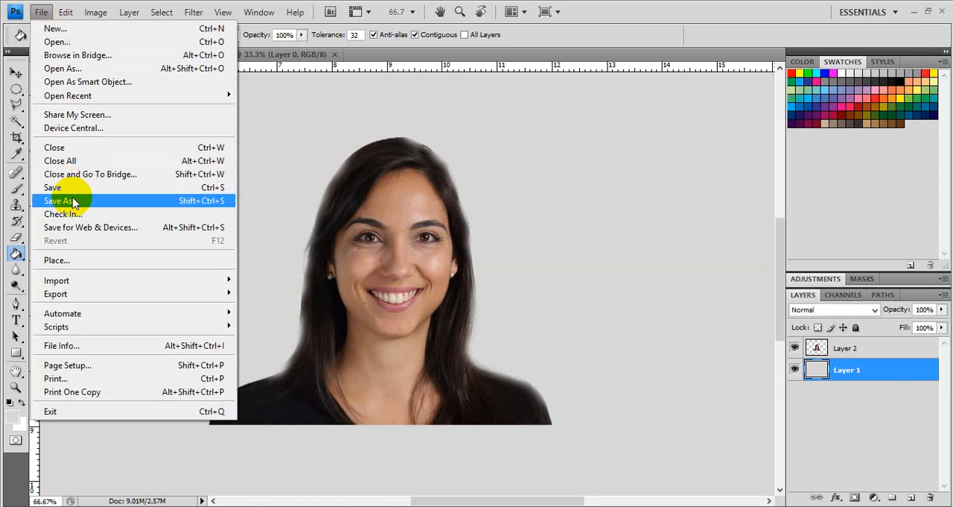
pyautogui.click(71, 198)
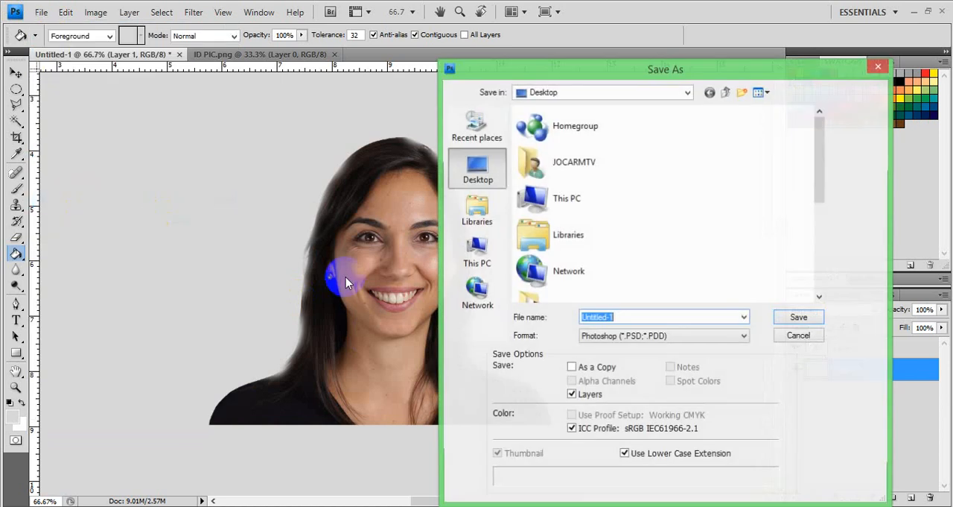
pyautogui.click(600, 336)
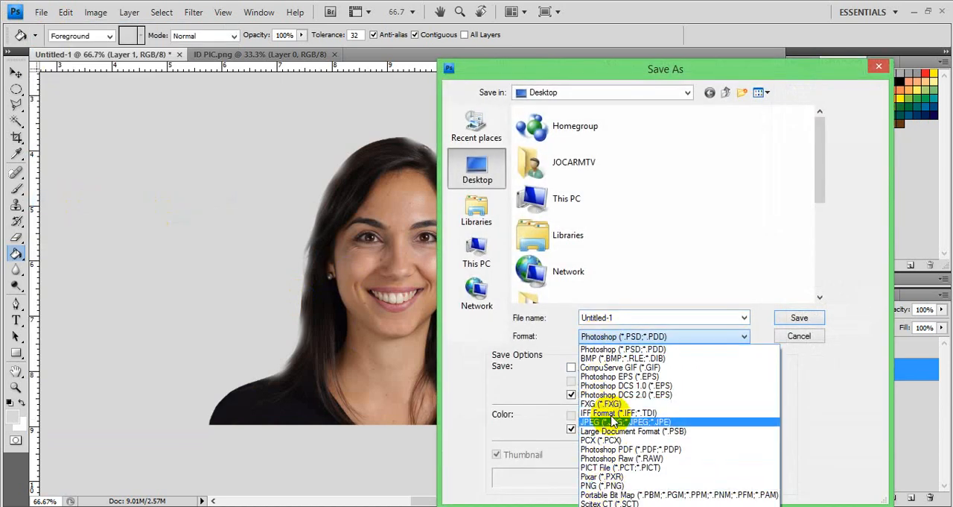
pyautogui.click(612, 422)
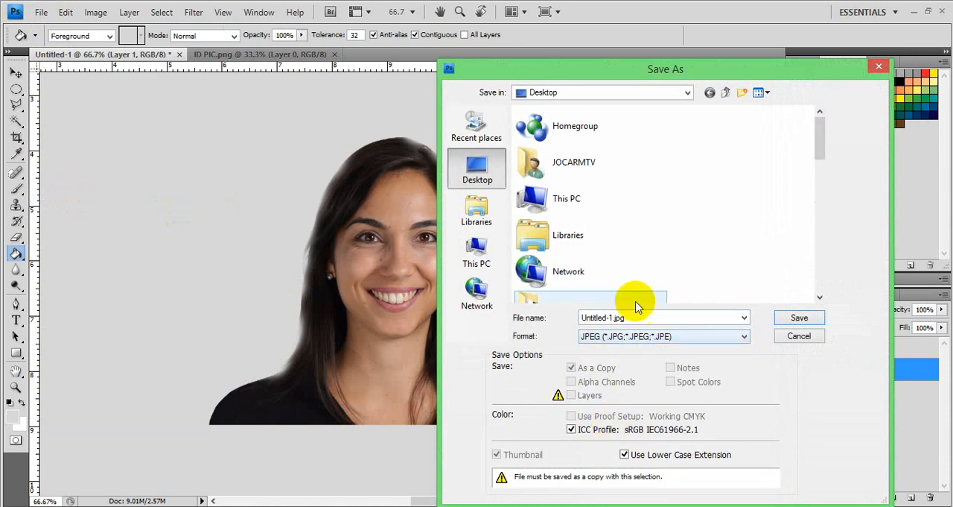
pyautogui.write('GREY')
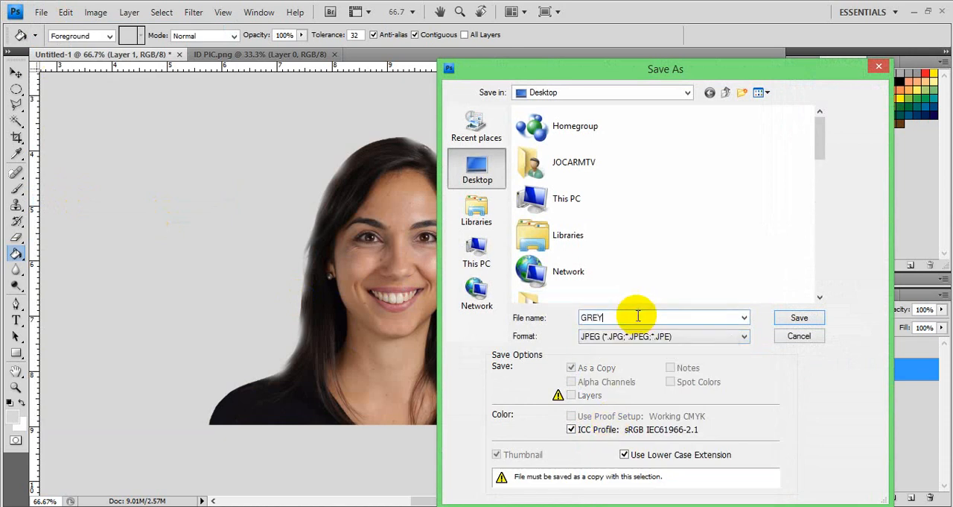
pyautogui.press('Return')
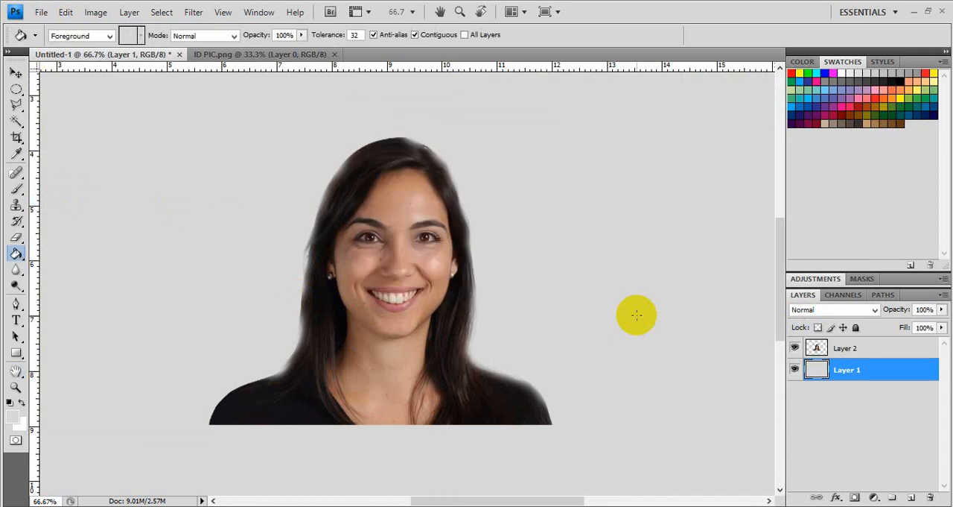
# Step: Close ID PIC.png and the Untitled-1 document without saving changes
pyautogui.click(336, 54)
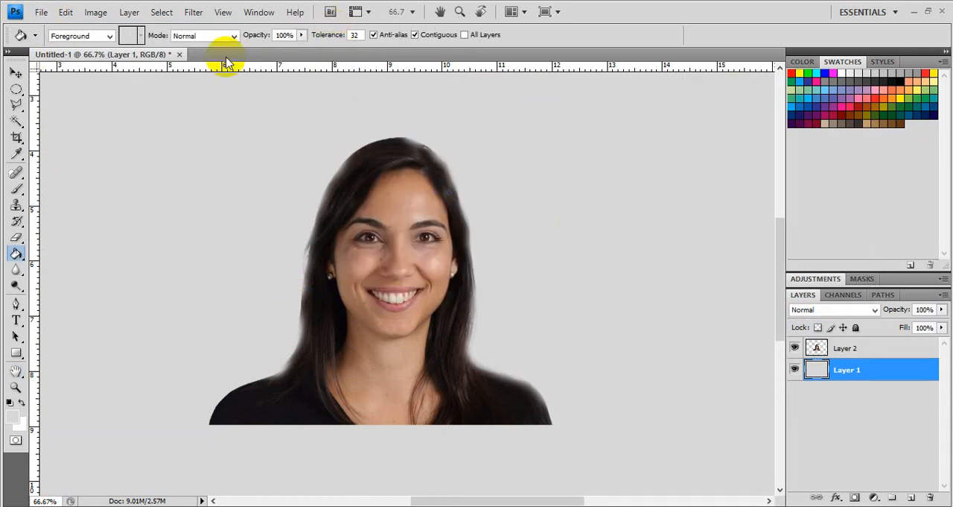
pyautogui.click(179, 54)
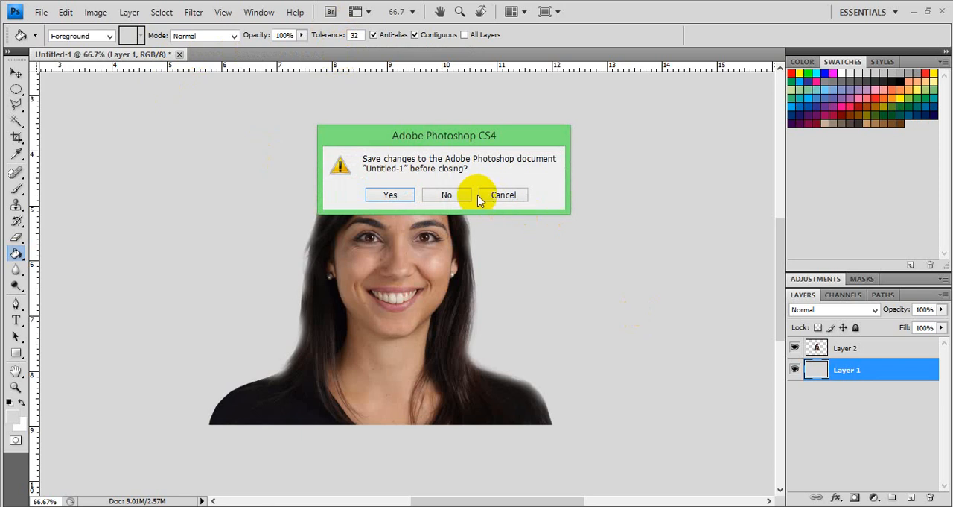
pyautogui.click(450, 194)
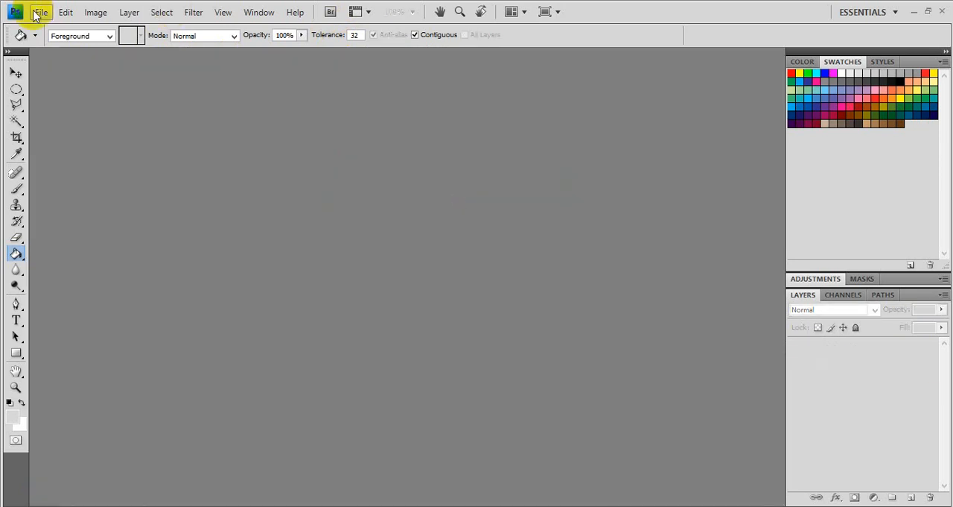
# Step: Open the BLUE ID, GREY and MARON ID JPEG images together from the Desktop
pyautogui.click(37, 13)
pyautogui.click(49, 43)
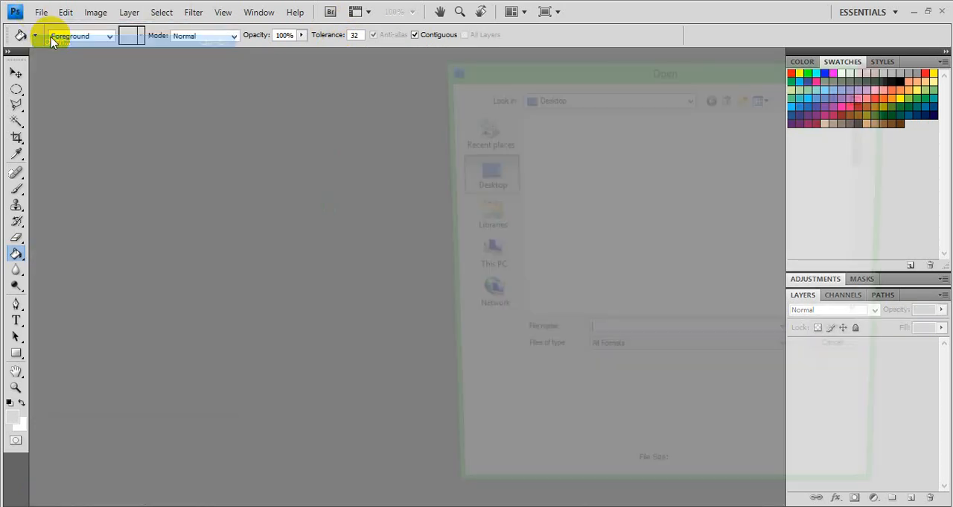
pyautogui.moveTo(875, 140); pyautogui.dragTo(872, 183)
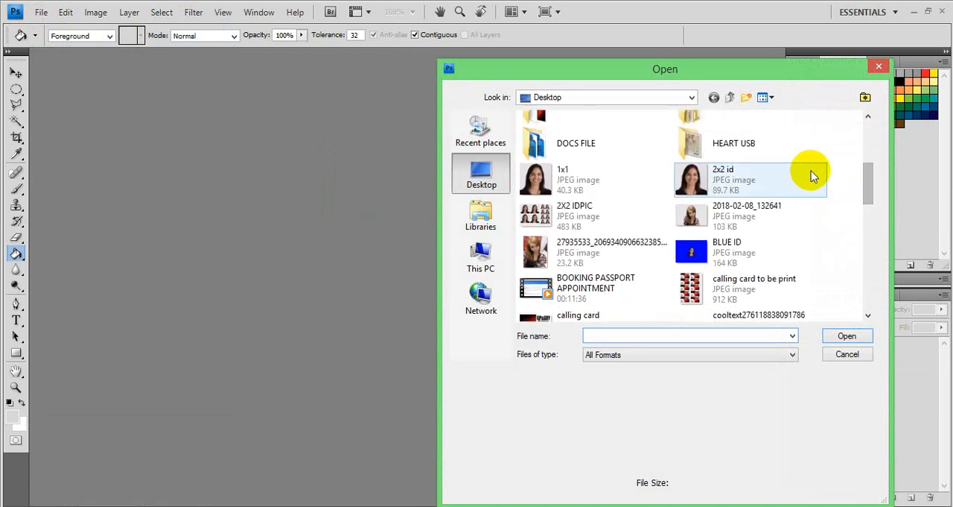
pyautogui.click(749, 253)
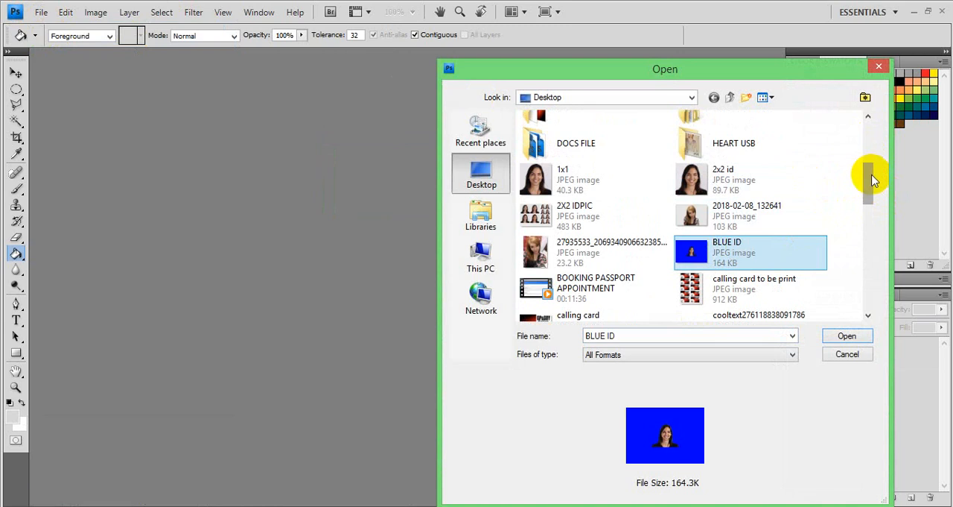
pyautogui.moveTo(868, 179); pyautogui.dragTo(870, 244)
pyautogui.keyDown('ctrl'); pyautogui.click(704, 190); pyautogui.keyUp('ctrl')
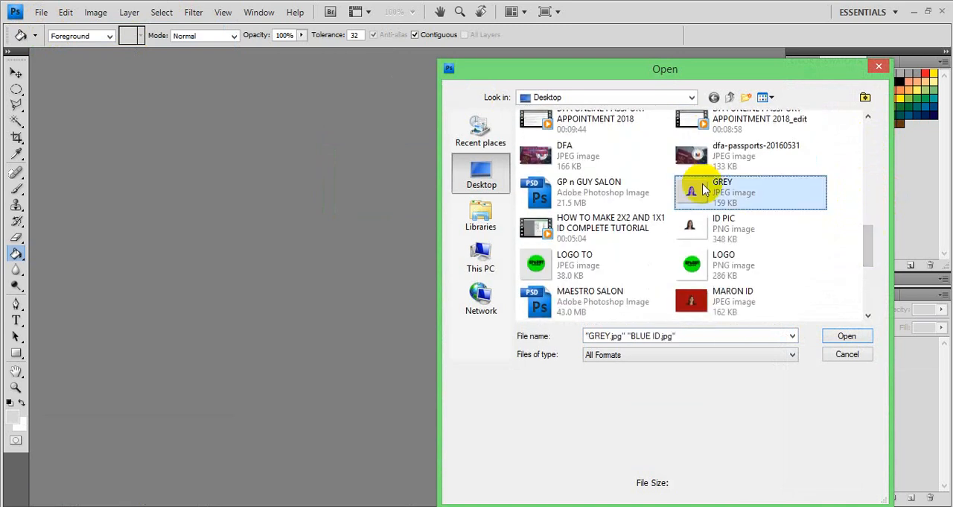
pyautogui.keyDown('ctrl'); pyautogui.click(730, 294); pyautogui.keyUp('ctrl')
pyautogui.press('Return')
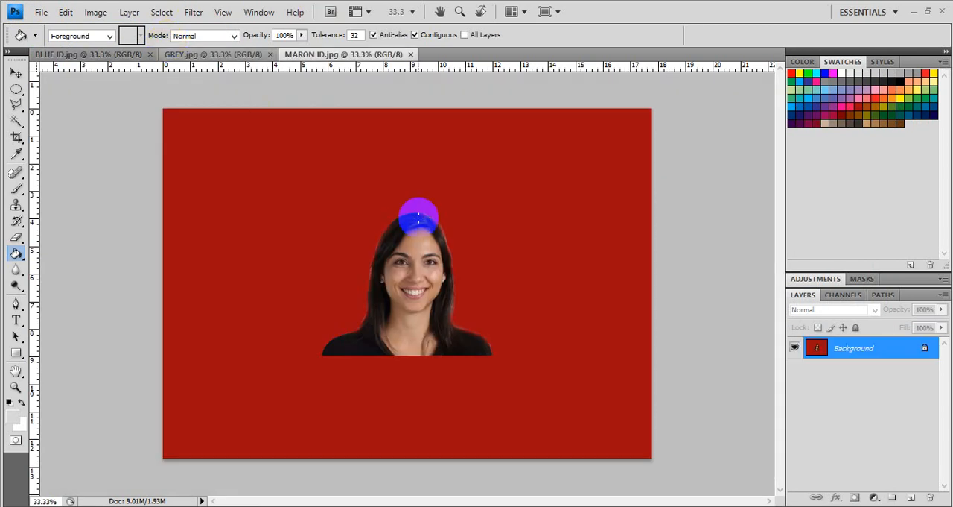
# Step: Crop the MARON ID portrait to 2 x 2 in at 300 pixels/inch, framing the woman's head and shoulders down to the cutout's lower edge
pyautogui.click(16, 138)
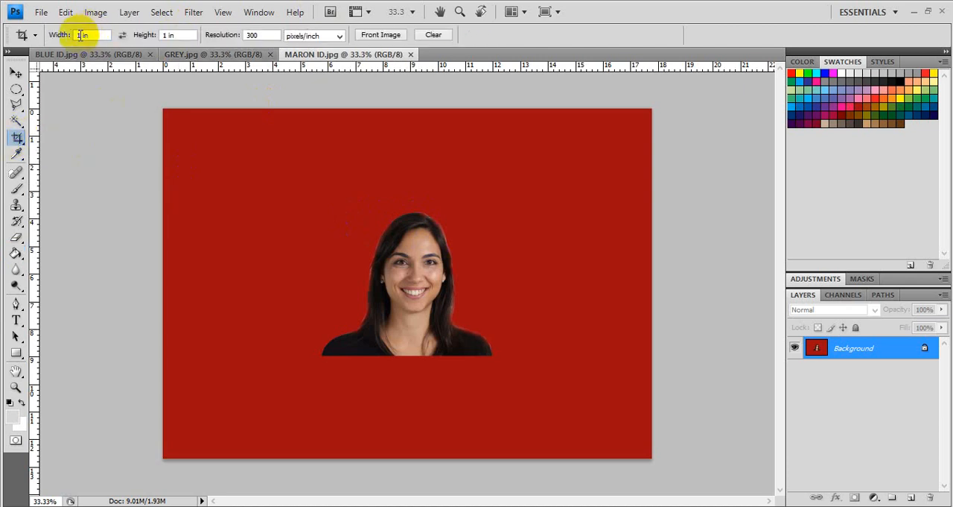
pyautogui.doubleClick(80, 35)
pyautogui.write('2')
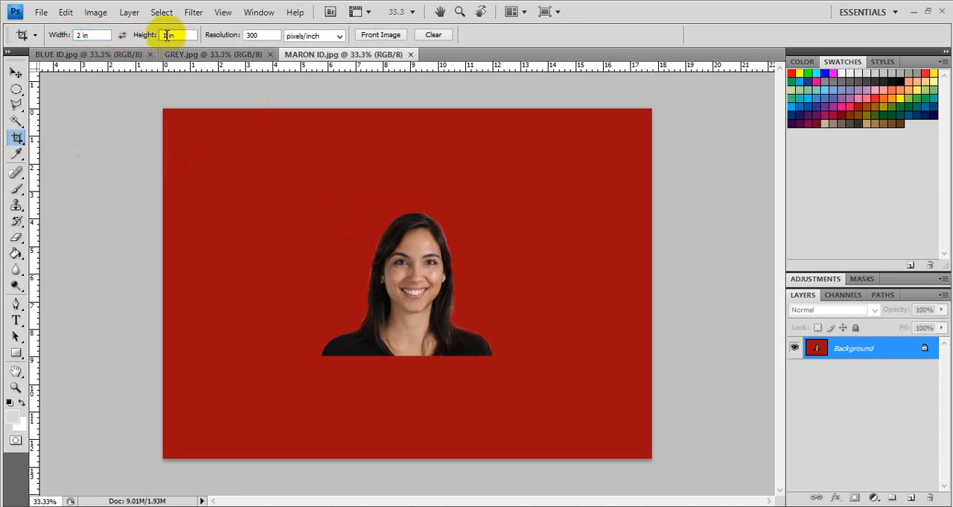
pyautogui.write('2')
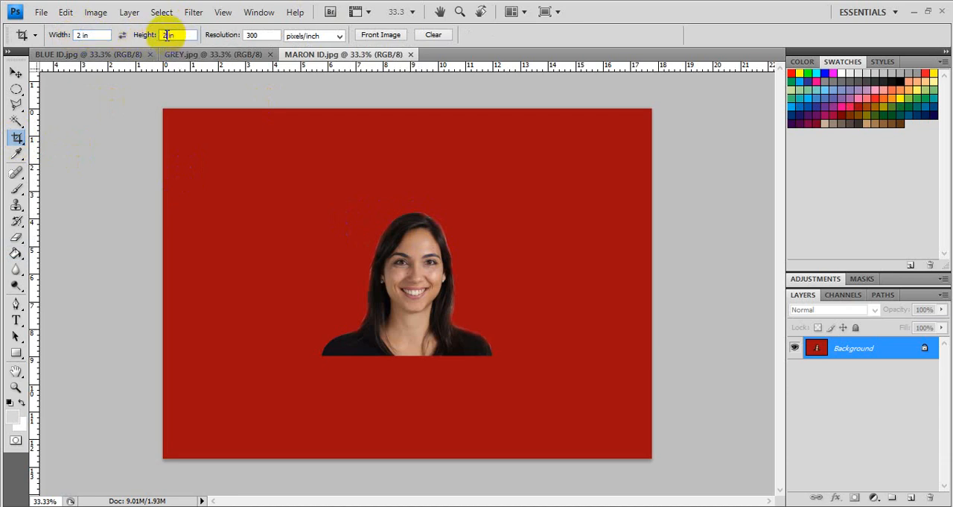
pyautogui.doubleClick(261, 35)
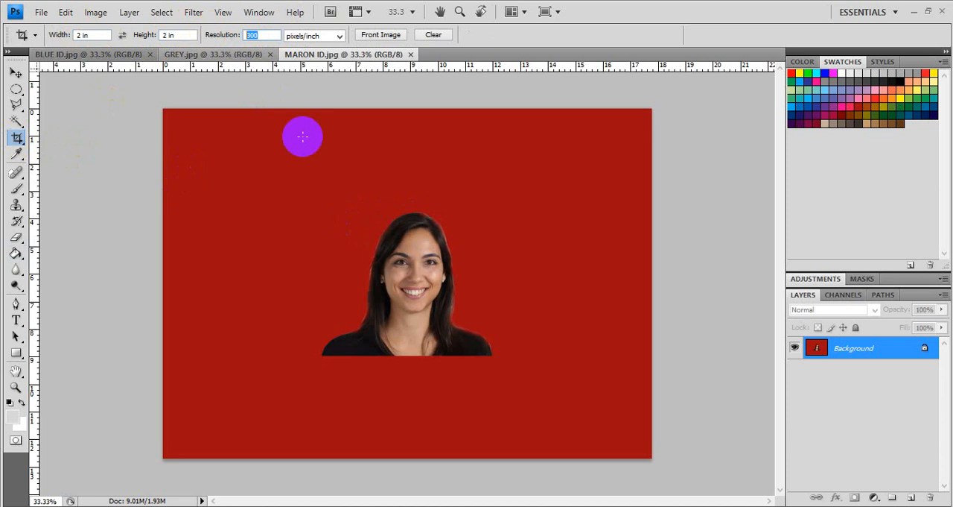
pyautogui.moveTo(325, 191); pyautogui.dragTo(541, 353)
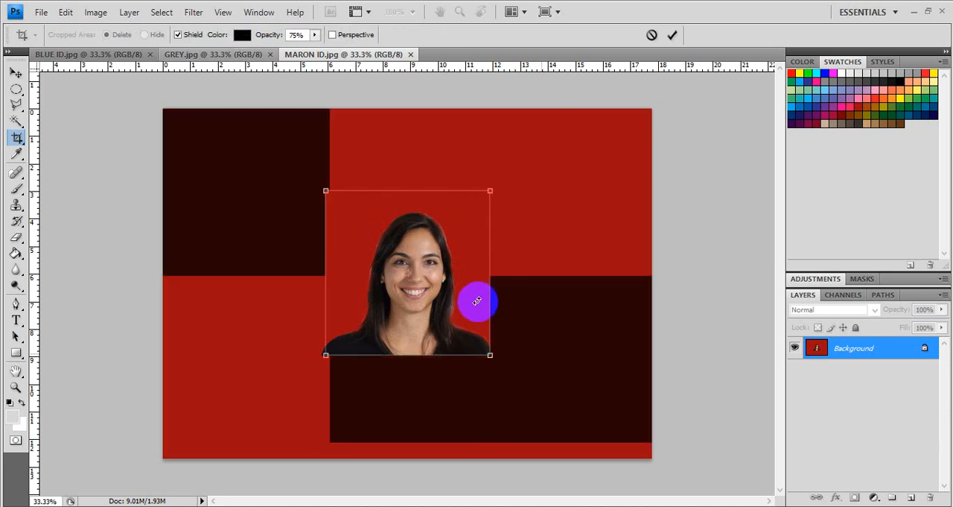
pyautogui.moveTo(477, 300); pyautogui.dragTo(482, 304)
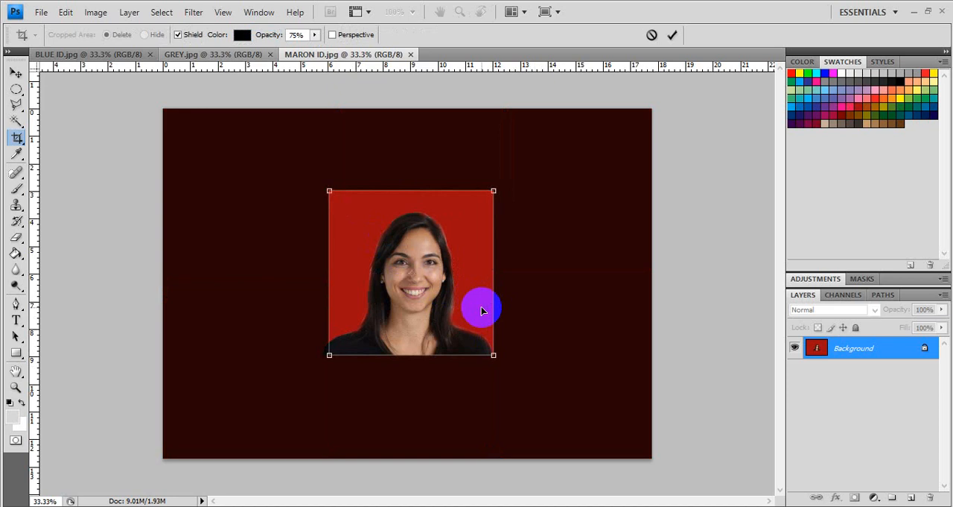
pyautogui.press('Return')
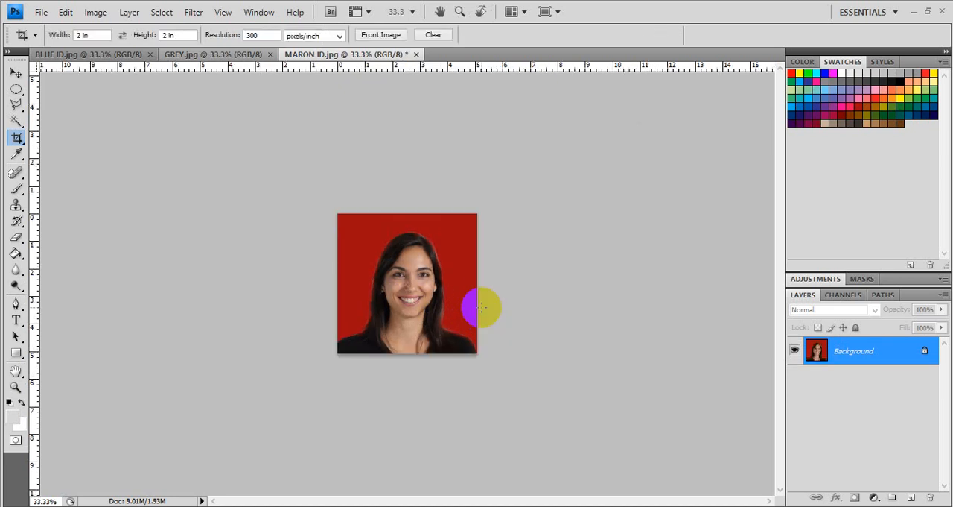
# Step: Crop the GREY portrait to 2 x 2 in at 300 pixels/inch, framing the woman's head and shoulders
pyautogui.click(210, 56)
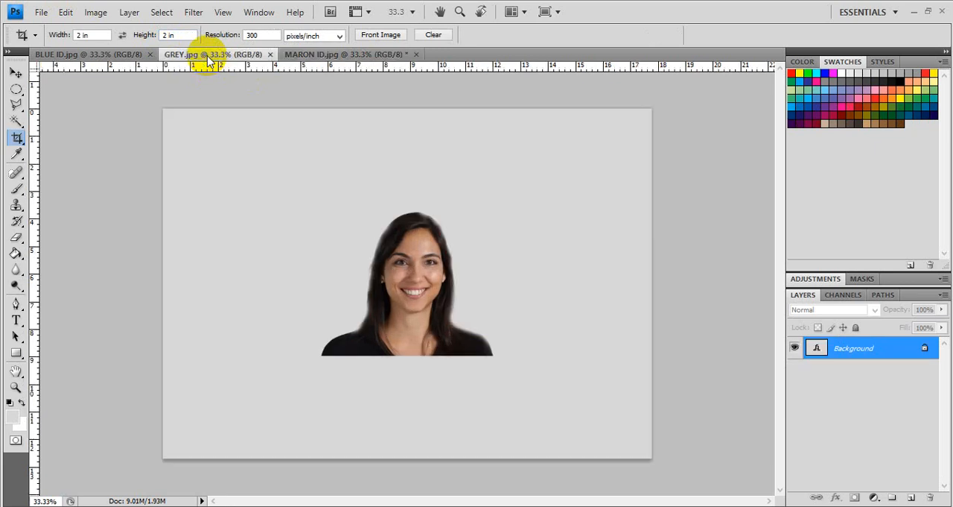
pyautogui.click(82, 36)
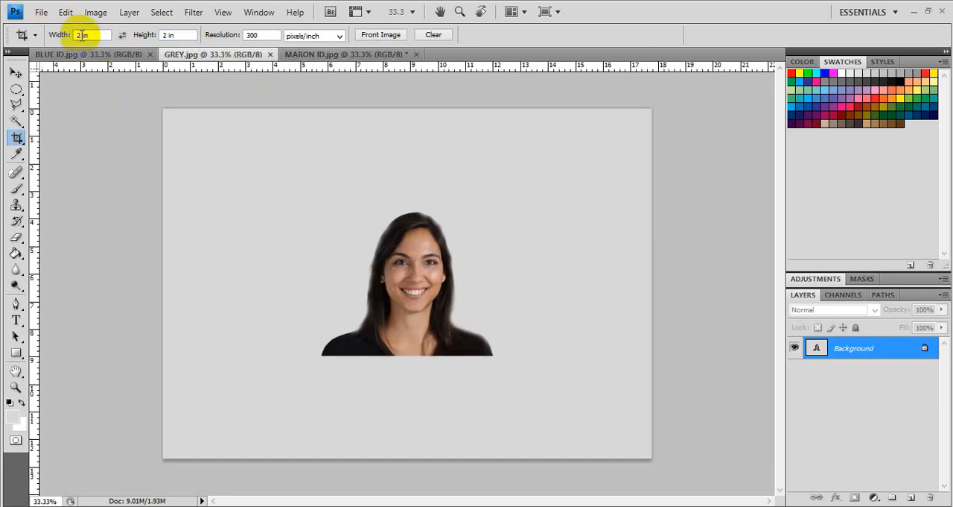
pyautogui.moveTo(79, 34); pyautogui.dragTo(109, 36)
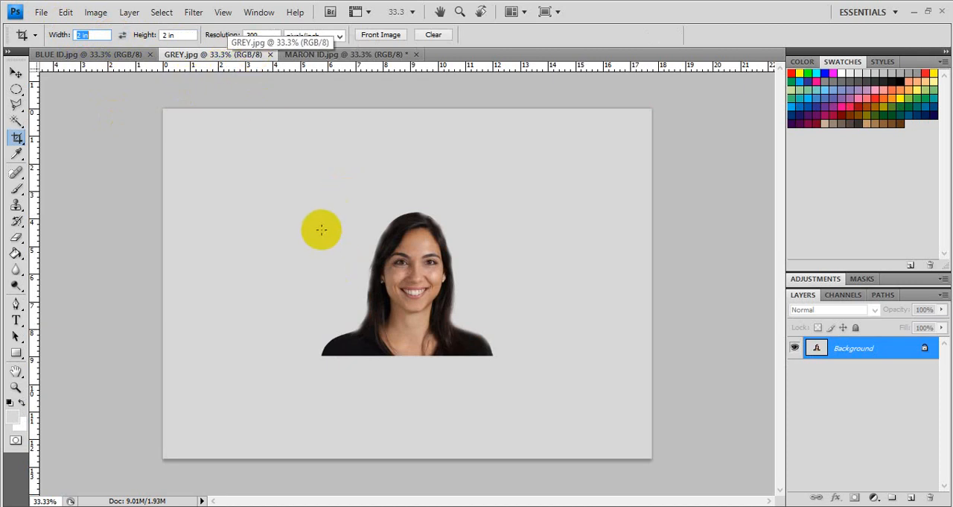
pyautogui.moveTo(319, 192); pyautogui.dragTo(510, 354)
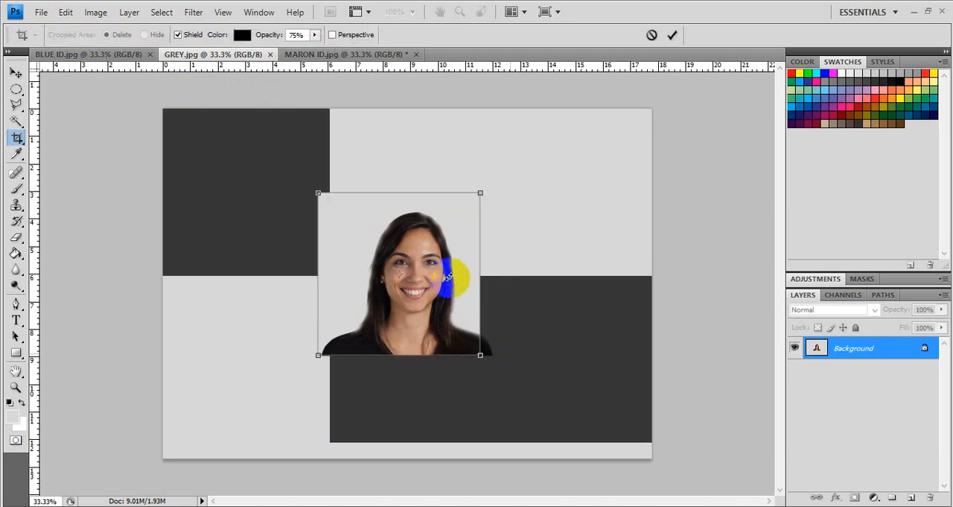
pyautogui.moveTo(464, 284); pyautogui.dragTo(472, 287)
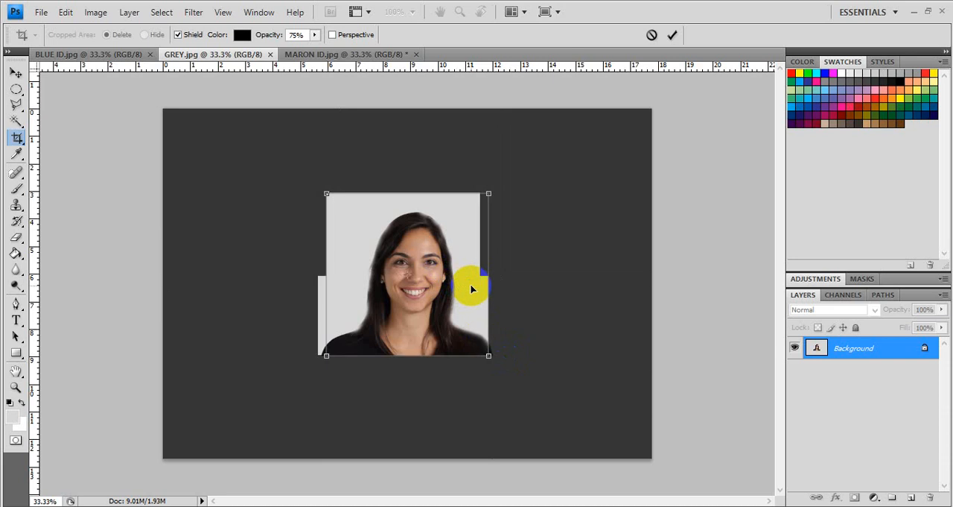
pyautogui.doubleClick(470, 286)
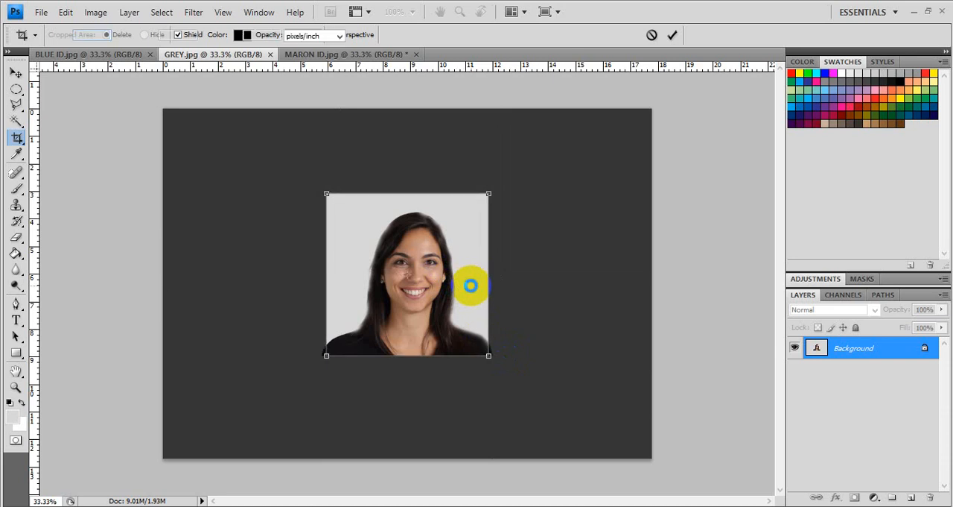
# Step: Crop the BLUE ID portrait to 2 x 2 in at 300 pixels/inch, framing the woman's head and shoulders
pyautogui.click(122, 57)
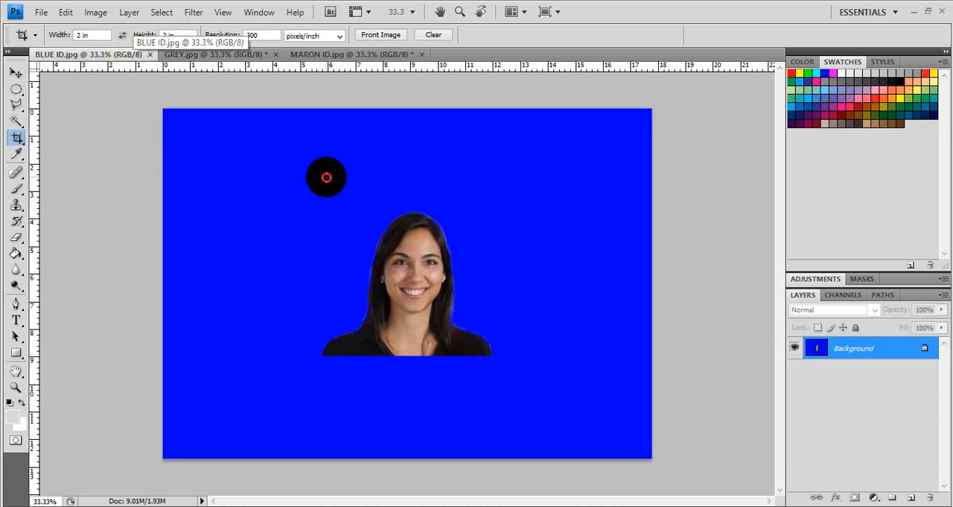
pyautogui.moveTo(327, 177); pyautogui.dragTo(489, 363)
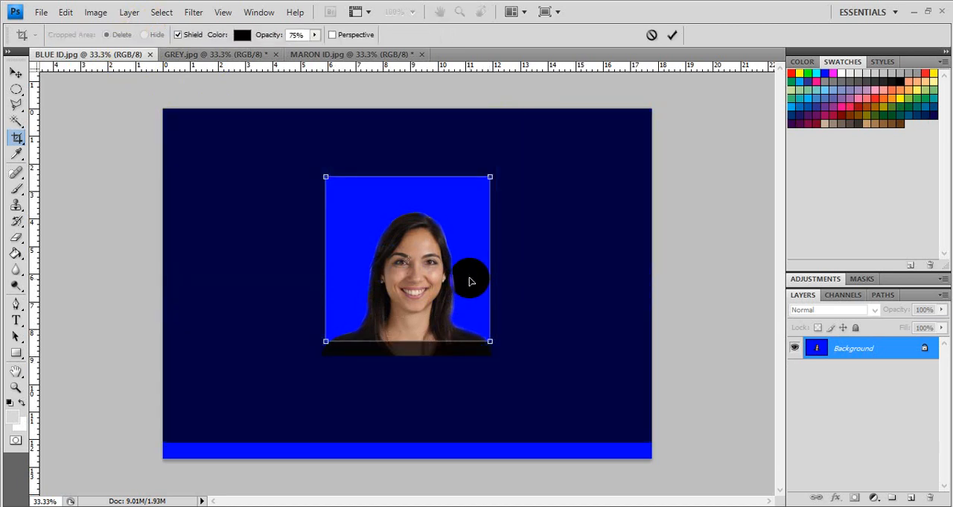
pyautogui.moveTo(470, 281); pyautogui.dragTo(470, 294)
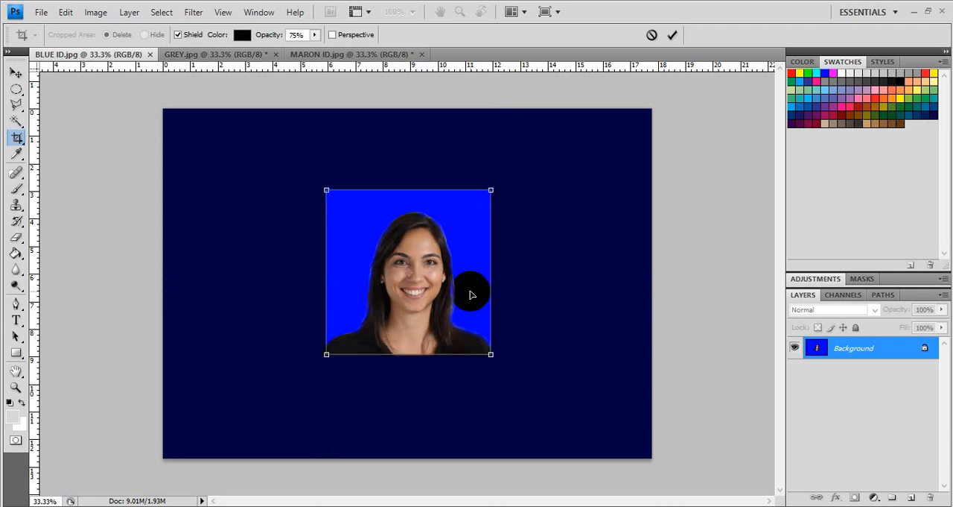
pyautogui.doubleClick(470, 295)
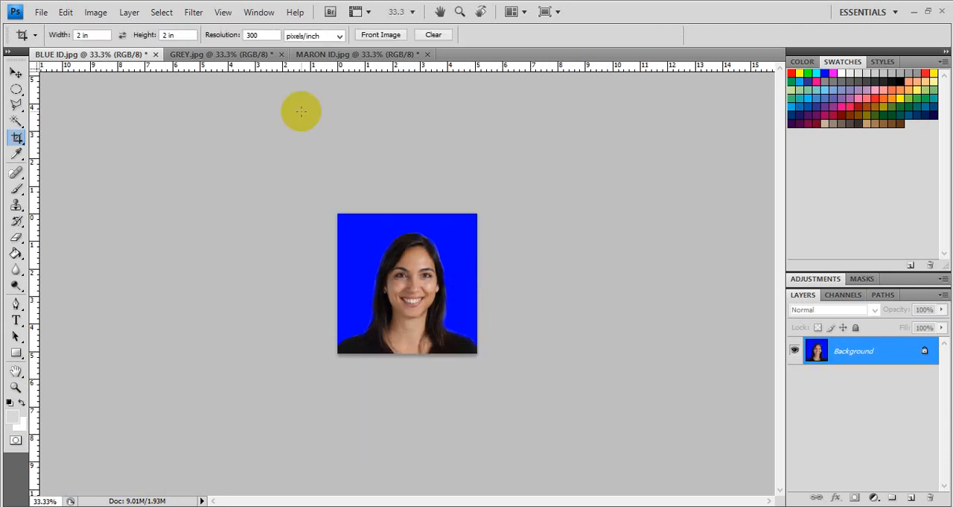
# Step: Create a new document from the Photo preset at size Landscape, 8 x 10, with 300 pixels/inch and transparent background
pyautogui.click(41, 12)
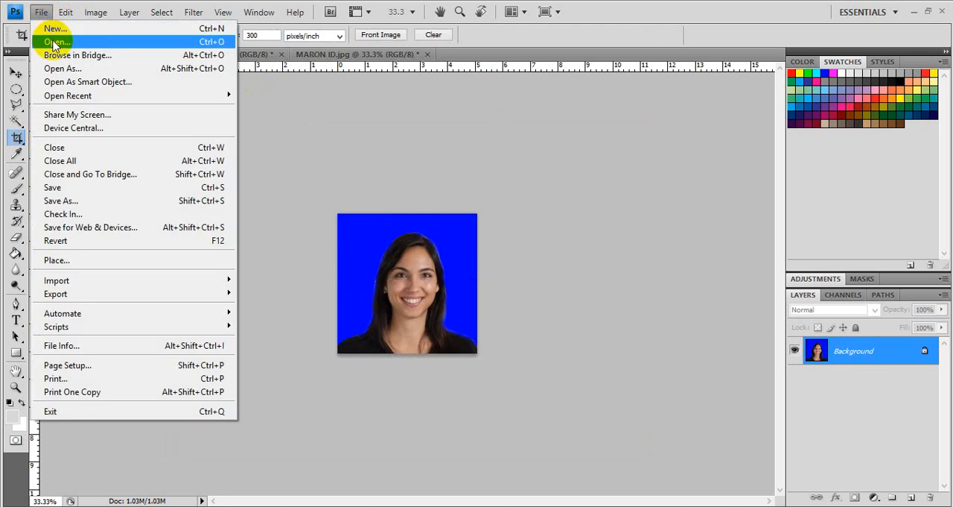
pyautogui.click(52, 29)
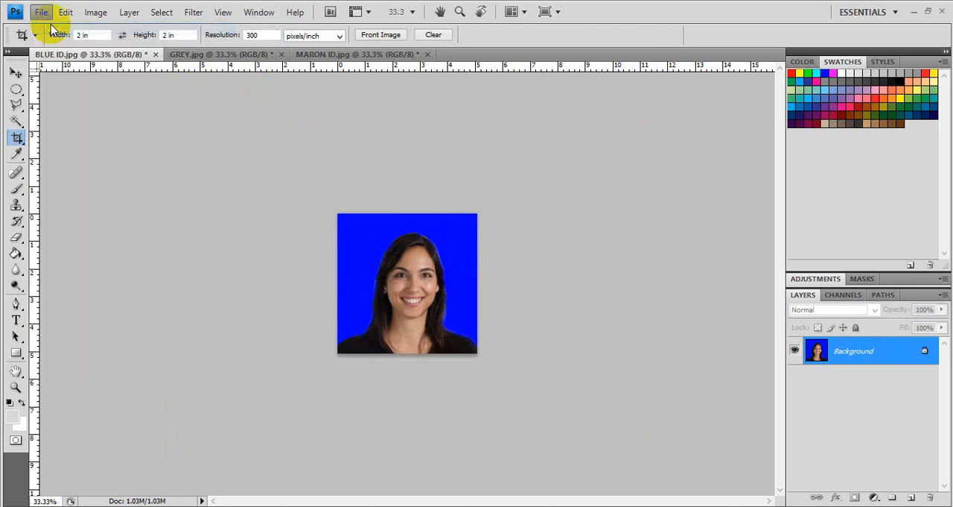
pyautogui.click(471, 138)
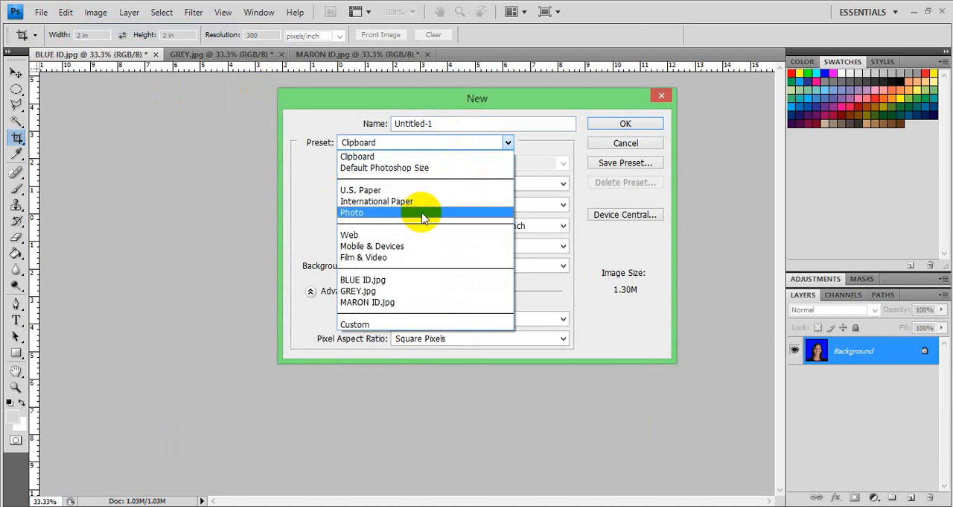
pyautogui.click(422, 214)
pyautogui.click(488, 166)
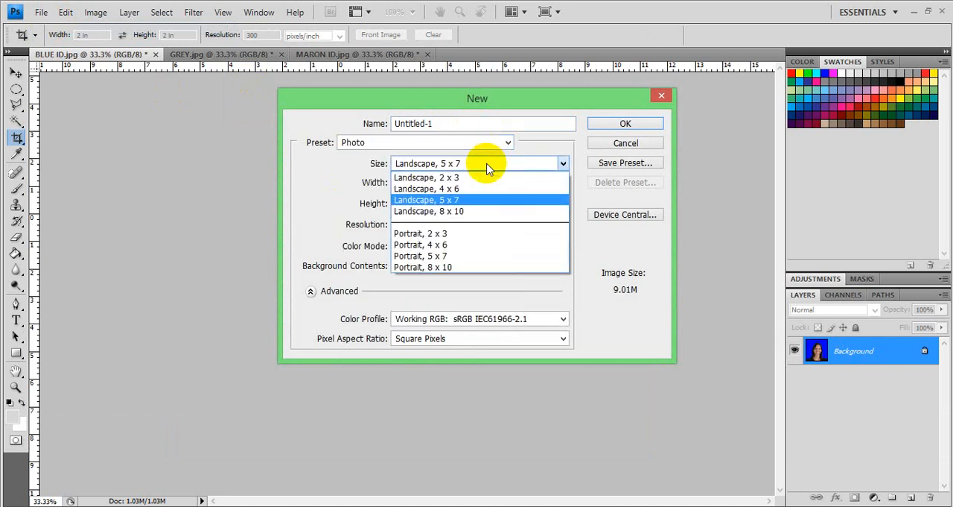
pyautogui.click(457, 213)
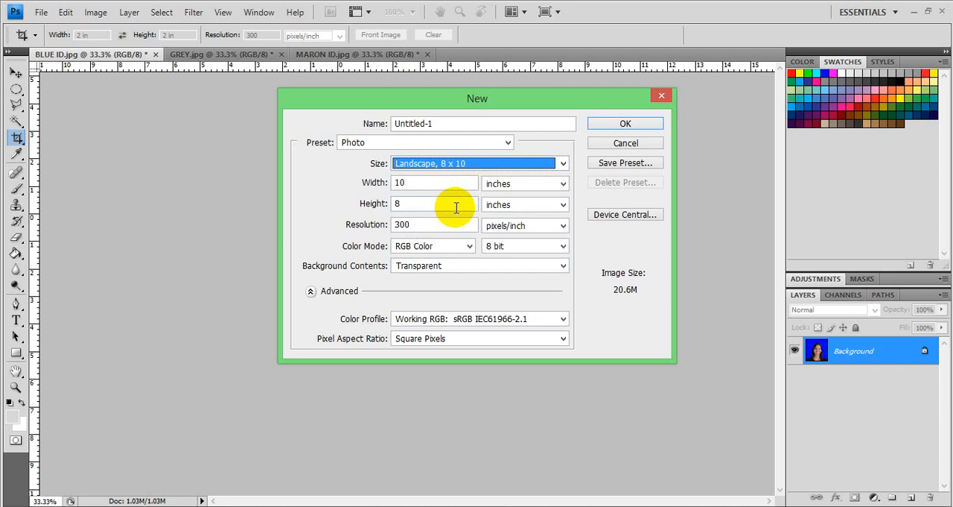
pyautogui.click(627, 125)
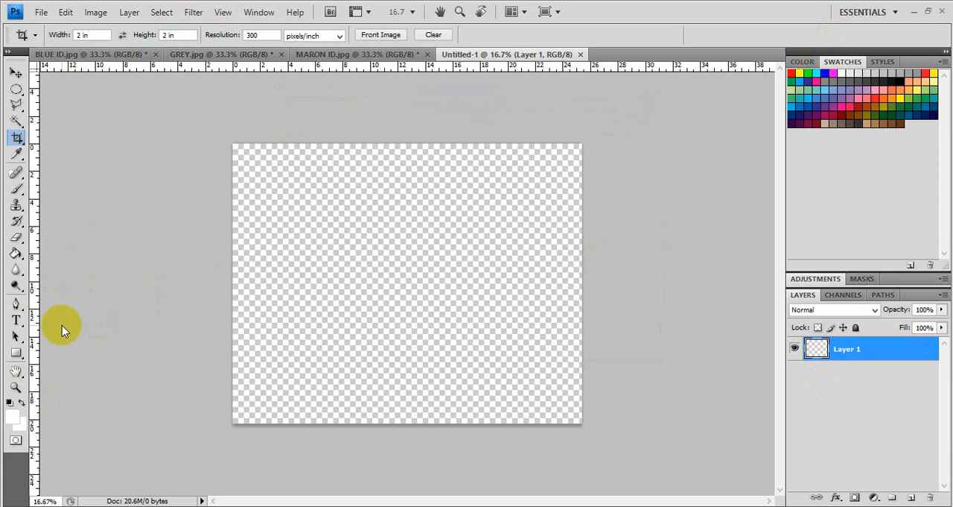
# Step: Fill Layer 1 of the new 8 x 10 document with grey using the Paint Bucket tool
pyautogui.click(16, 253)
pyautogui.click(323, 242)
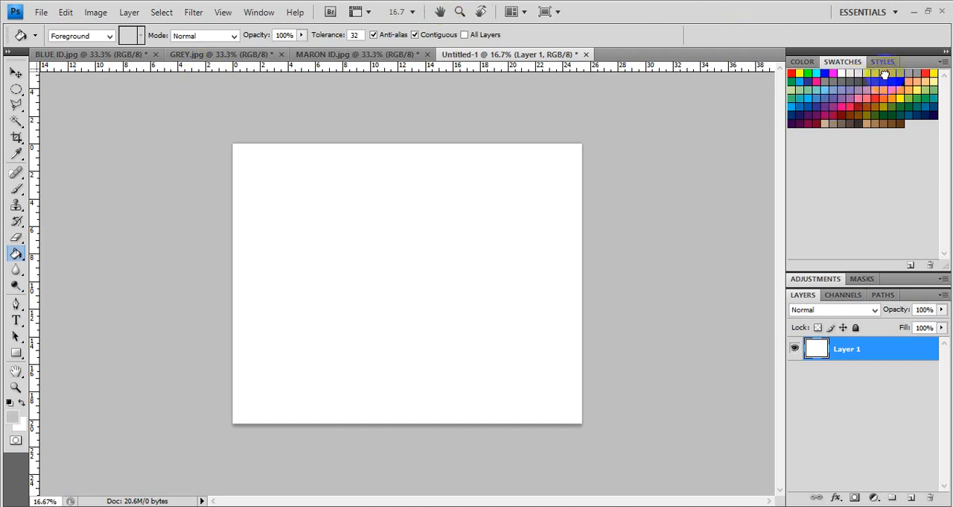
pyautogui.click(280, 283)
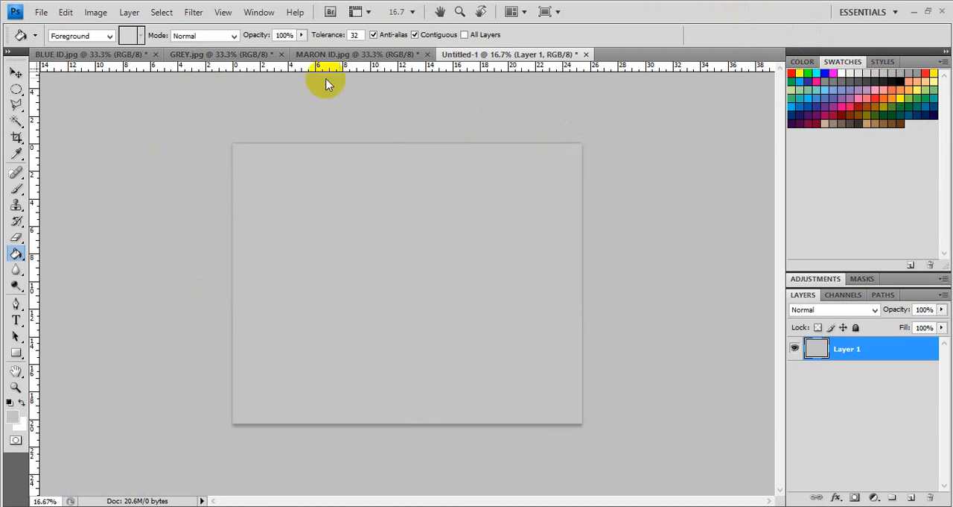
# Step: Copy the whole MARON ID portrait into the Untitled-1 sheet and stack three copies in a column along its left edge
pyautogui.click(343, 57)
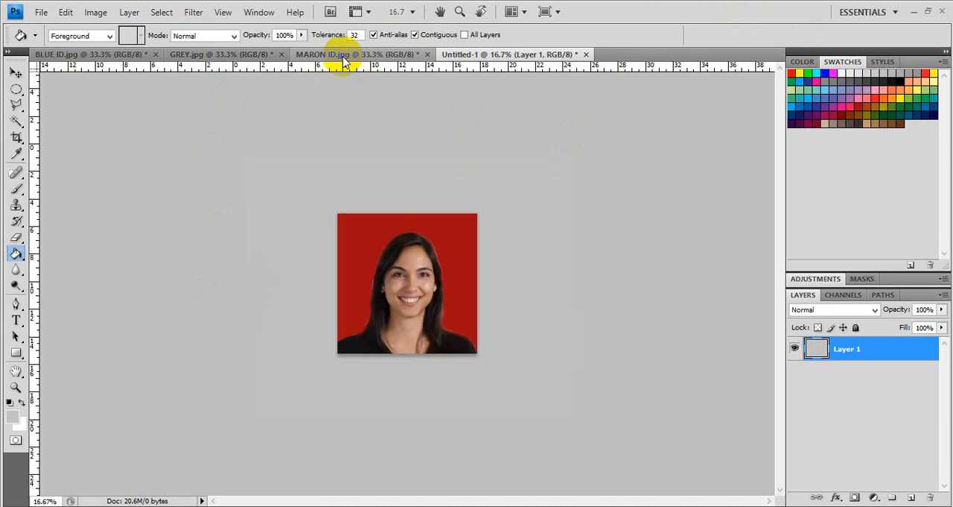
pyautogui.click(16, 72)
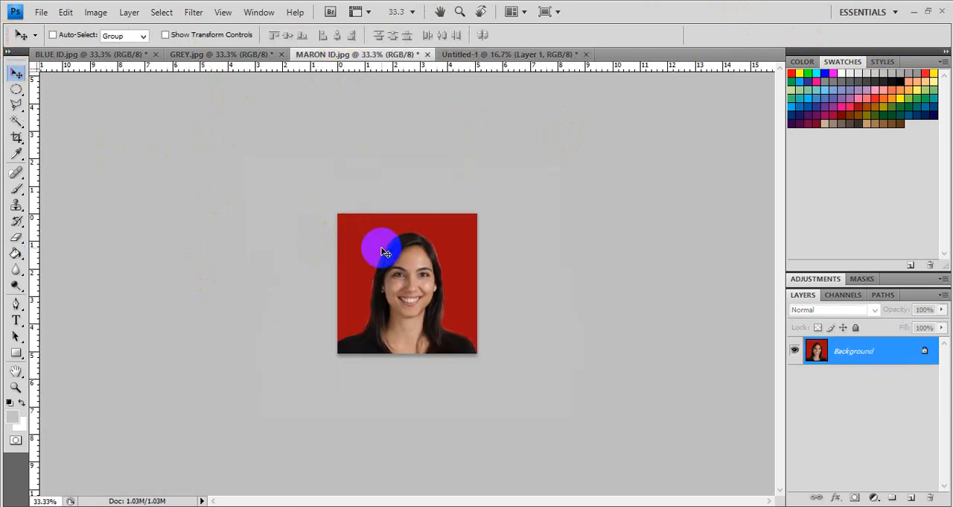
pyautogui.hotkey('ctrl', 'a')
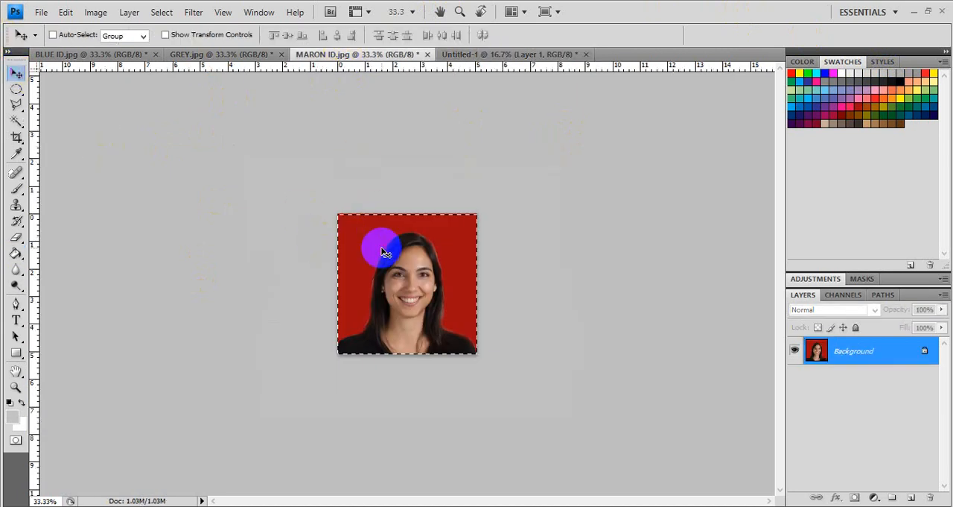
pyautogui.click(480, 55)
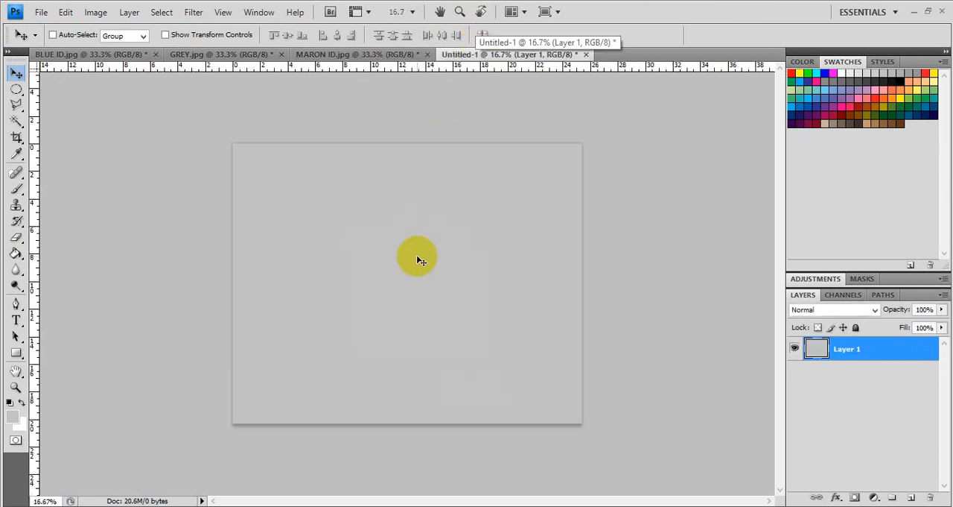
pyautogui.hotkey('ctrl', 'v')
pyautogui.moveTo(387, 253); pyautogui.dragTo(295, 340)
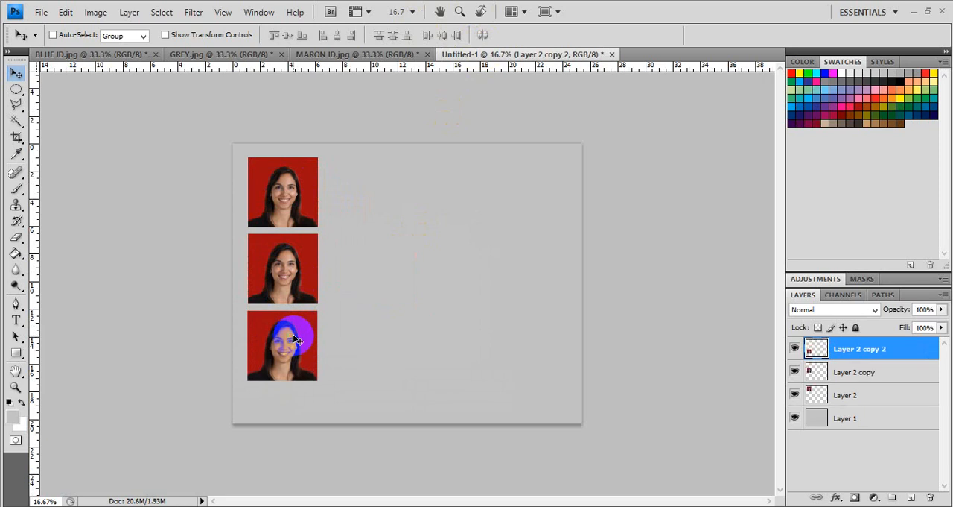
# Step: Copy the whole GREY portrait into the Untitled-1 sheet and stack three copies in a column beside the red-background ones
pyautogui.click(236, 57)
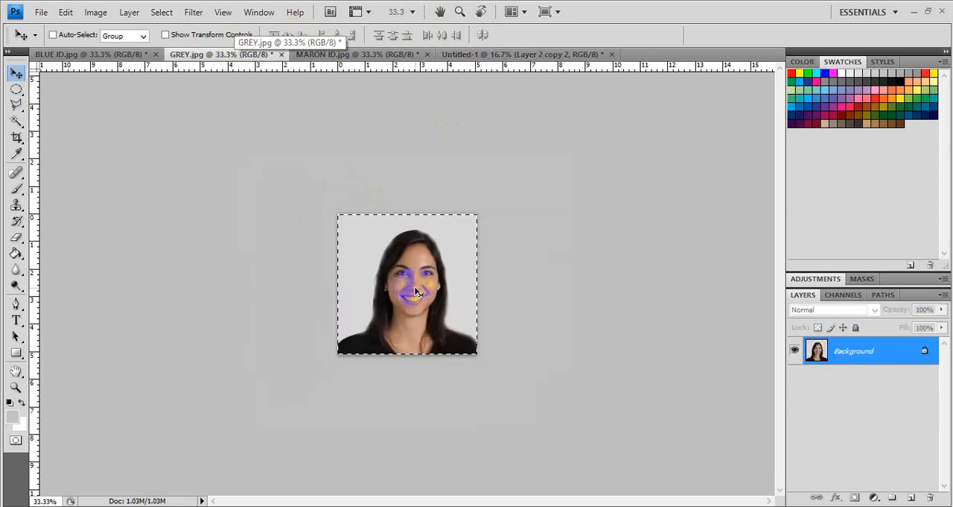
pyautogui.click(545, 57)
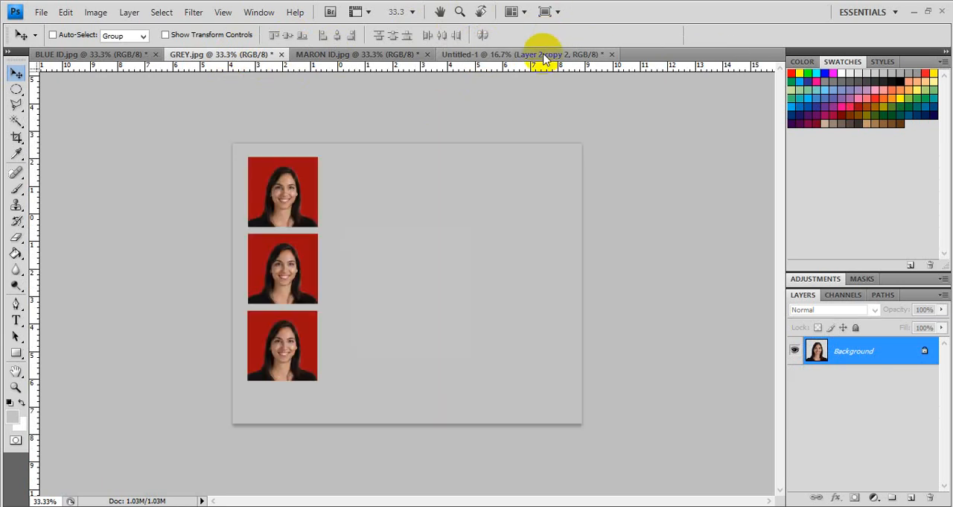
pyautogui.moveTo(545, 57); pyautogui.dragTo(469, 287)
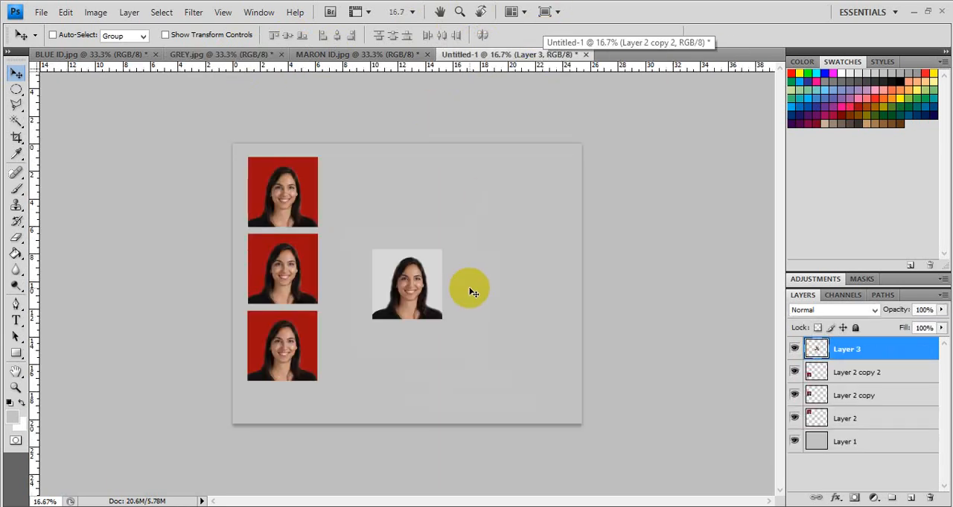
pyautogui.moveTo(404, 276); pyautogui.dragTo(370, 363)
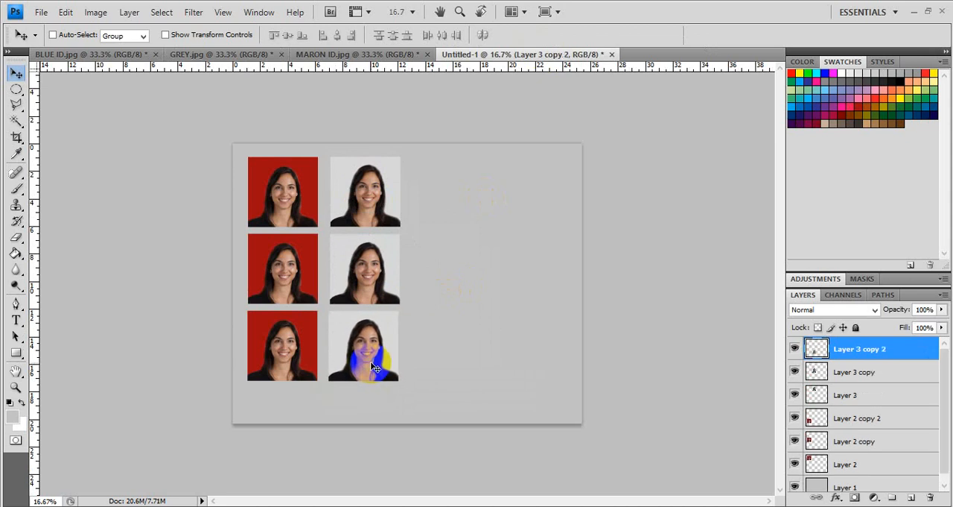
# Step: Copy the whole BLUE ID portrait into the Untitled-1 sheet and place it beside the top grey-background picture
pyautogui.click(102, 58)
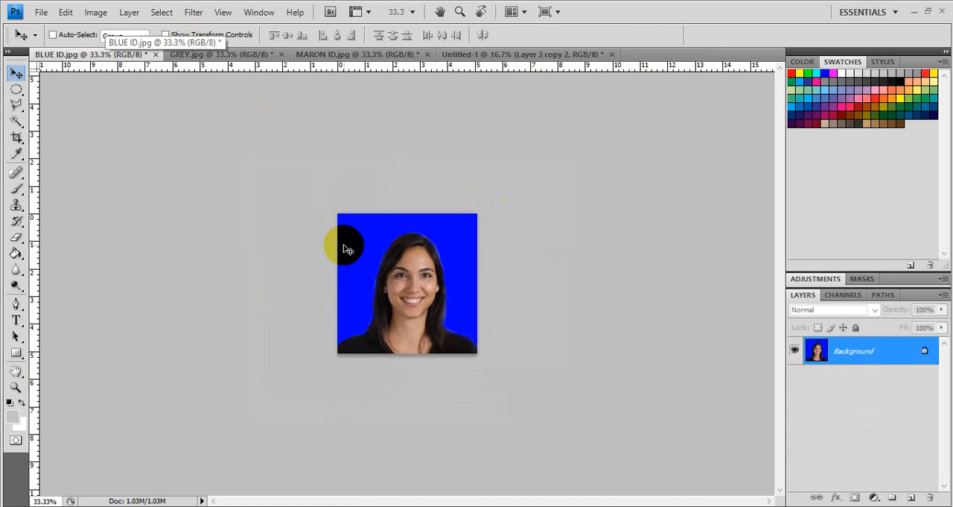
pyautogui.hotkey('ctrl', 'a')
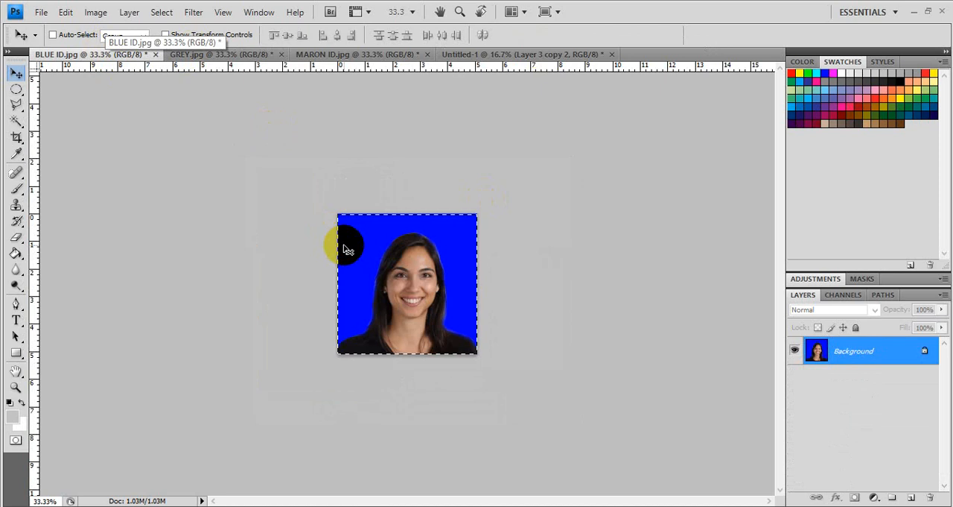
pyautogui.click(485, 56)
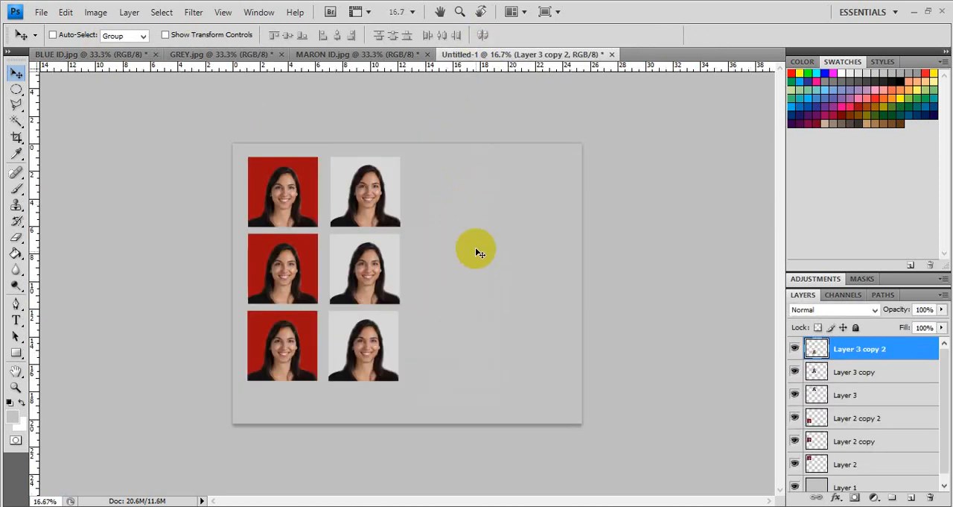
pyautogui.hotkey('ctrl', 'v')
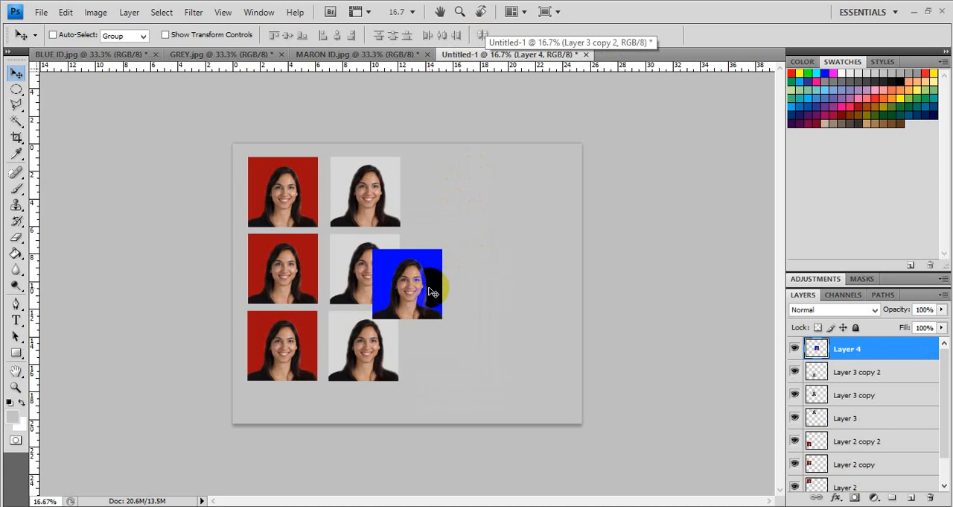
pyautogui.rightClick(473, 196)
pyautogui.click(431, 225)
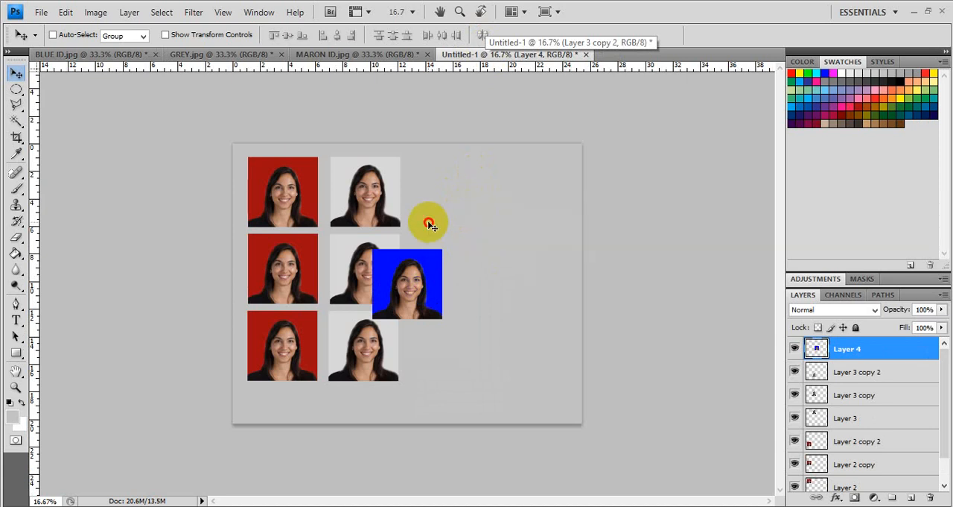
pyautogui.moveTo(406, 282); pyautogui.dragTo(447, 193)
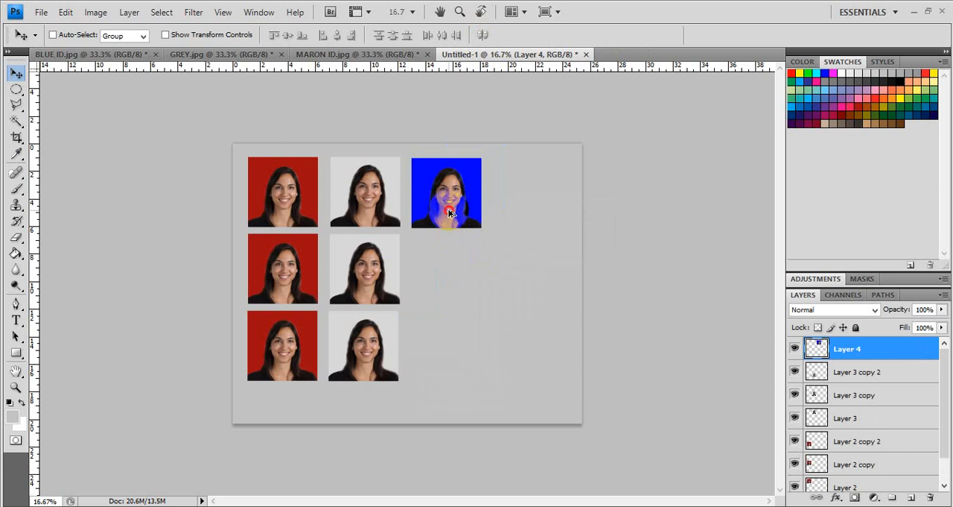
# Step: Duplicate the blue-background portrait five times and arrange all six in two columns of three beside the grey-background ones
pyautogui.moveTo(449, 212); pyautogui.dragTo(448, 287)
pyautogui.moveTo(447, 279)
pyautogui.mouseDown()
pyautogui.moveTo(445, 268)
pyautogui.moveTo(453, 370)
pyautogui.moveTo(451, 206)
pyautogui.mouseUp()
pyautogui.moveTo(518, 200)
pyautogui.mouseDown()
pyautogui.moveTo(534, 196)
pyautogui.moveTo(535, 205)
pyautogui.mouseUp()
pyautogui.hotkey('ctrl', 'j')
pyautogui.moveTo(532, 369)
pyautogui.mouseDown()
pyautogui.moveTo(531, 267)
pyautogui.moveTo(531, 285)
pyautogui.moveTo(543, 216)
pyautogui.moveTo(532, 201)
pyautogui.mouseUp()
pyautogui.hotkey('ctrl', 'j')
pyautogui.hotkey('ctrl', 'j')
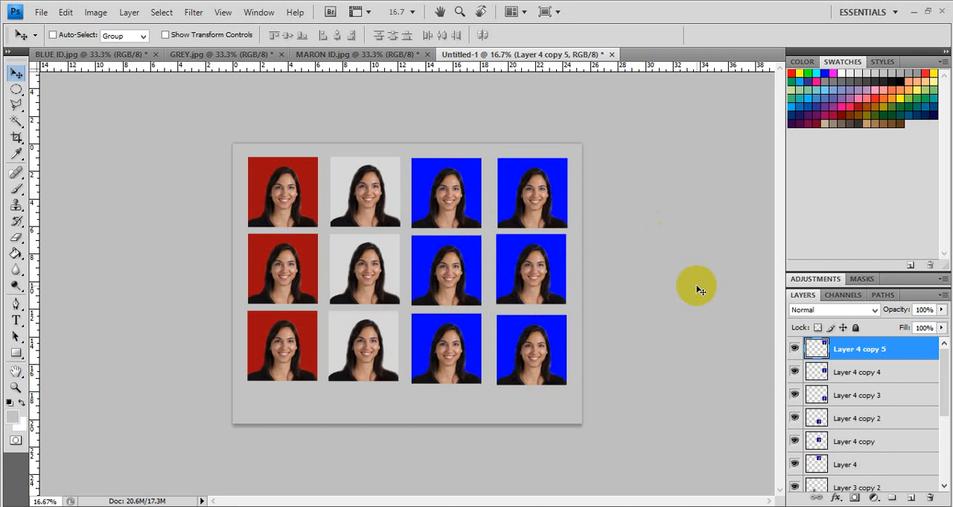